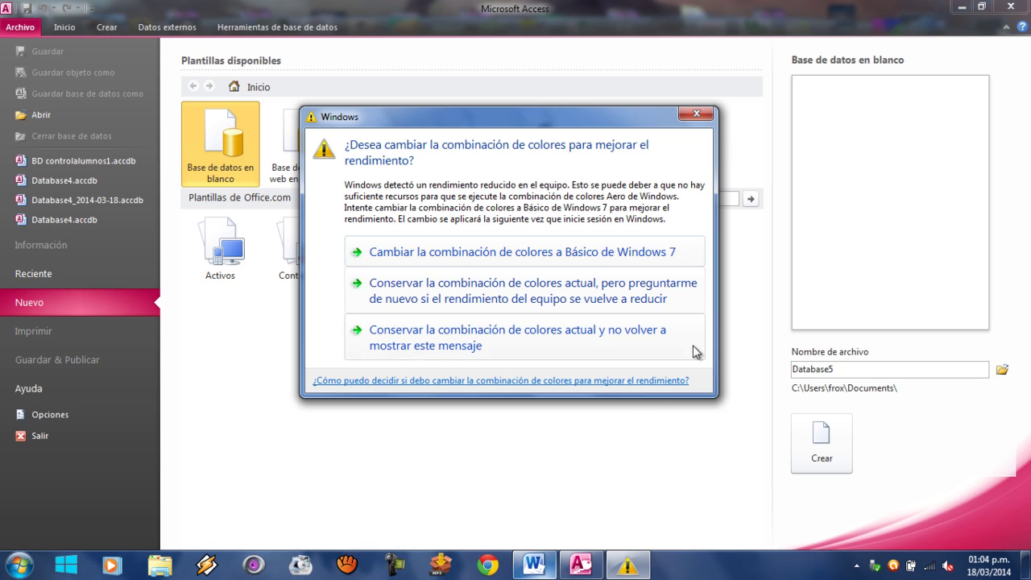
left_click(761, 352)
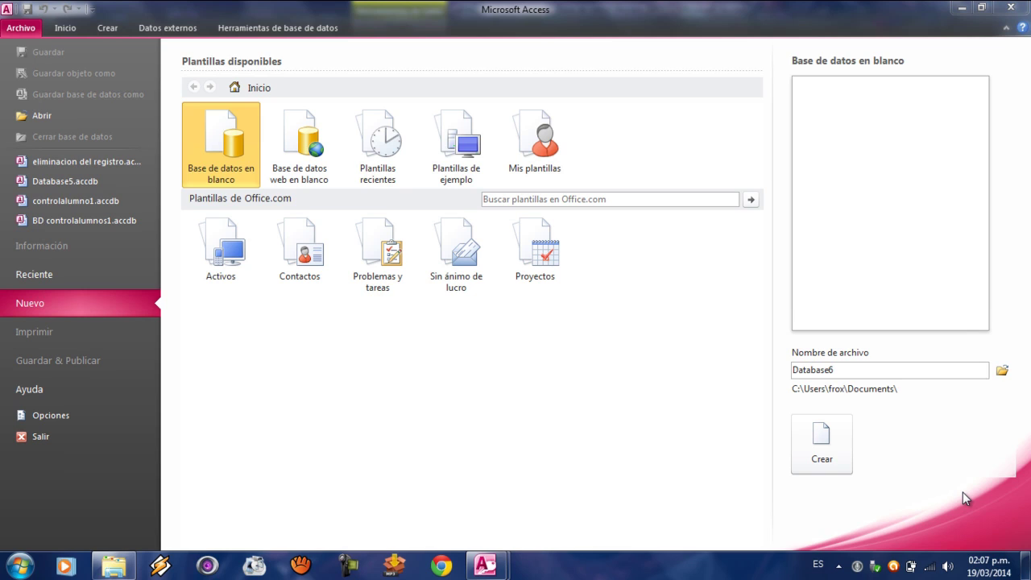
Step: Create a blank database with the file name "eliminaacion de registro"
left_click(958, 370)
left_click(958, 369)
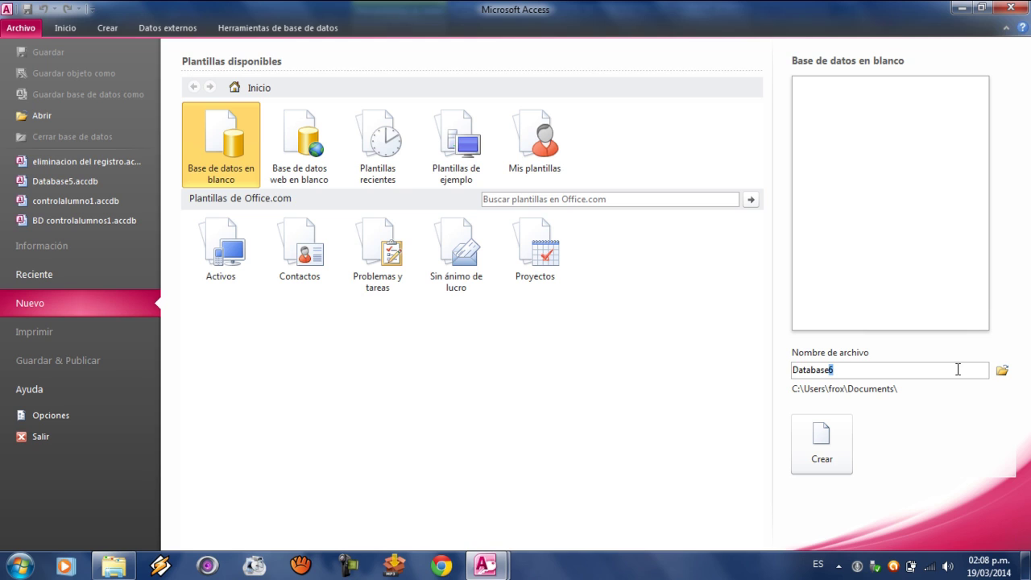
left_click(958, 369)
key("BackSpace")
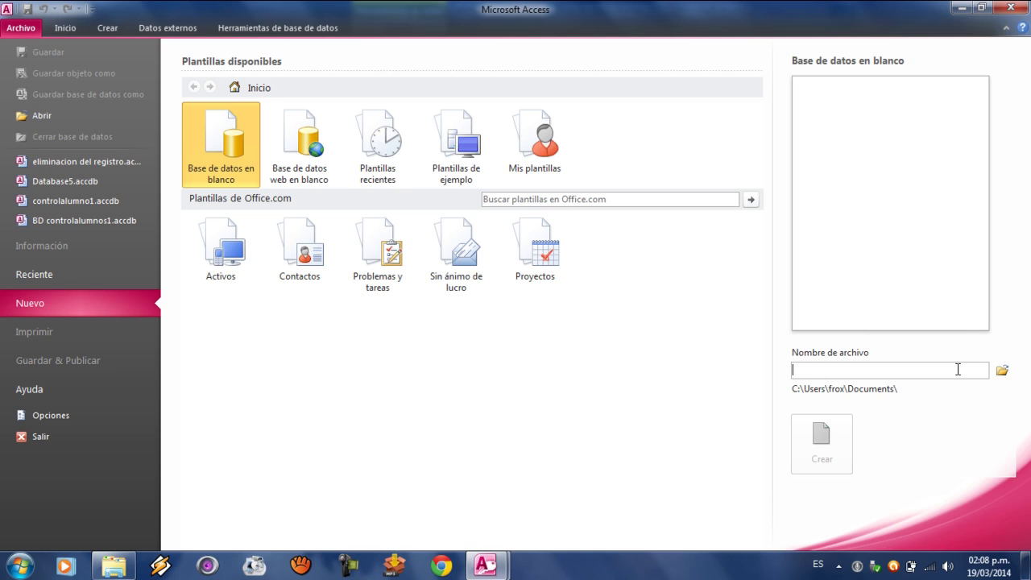
type("e")
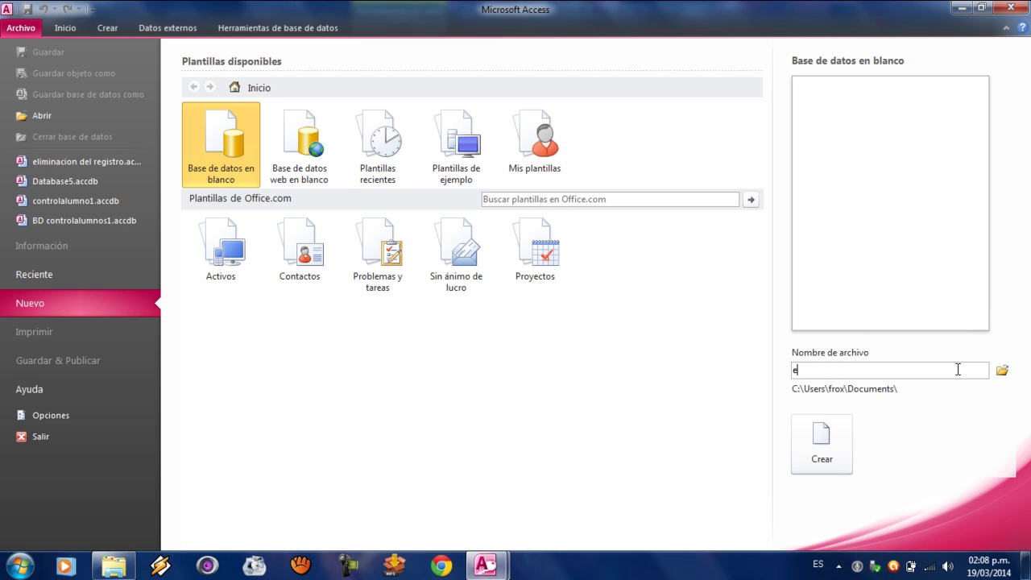
type("liminaacion de registro")
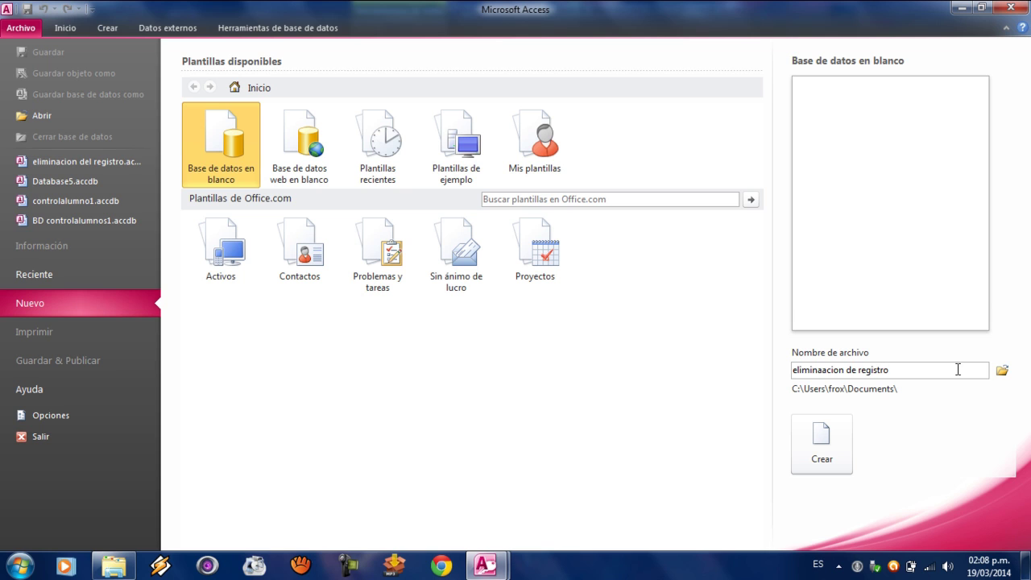
left_click(848, 435)
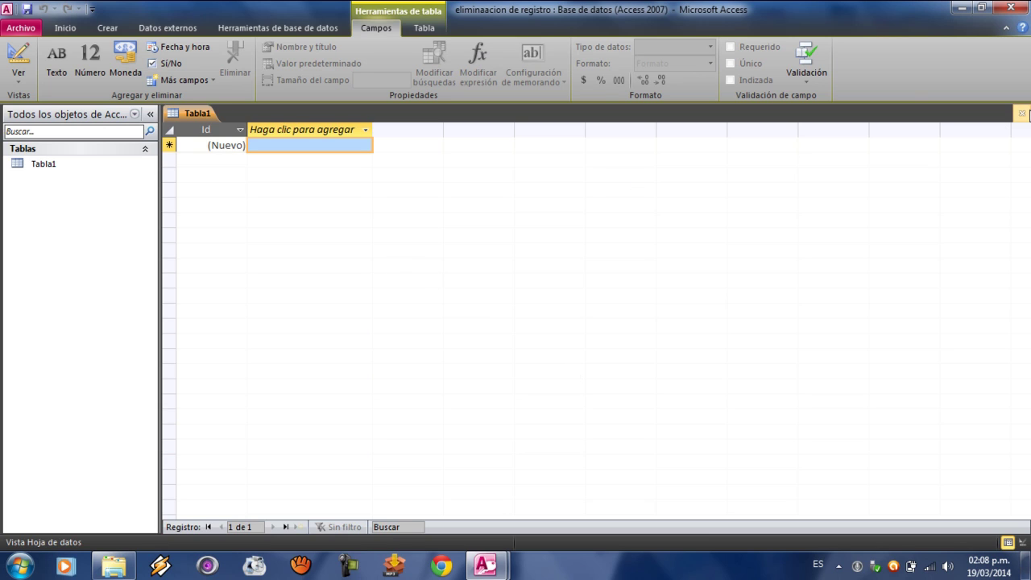
Step: Close the default empty table and start a new table in design view
left_click(1021, 113)
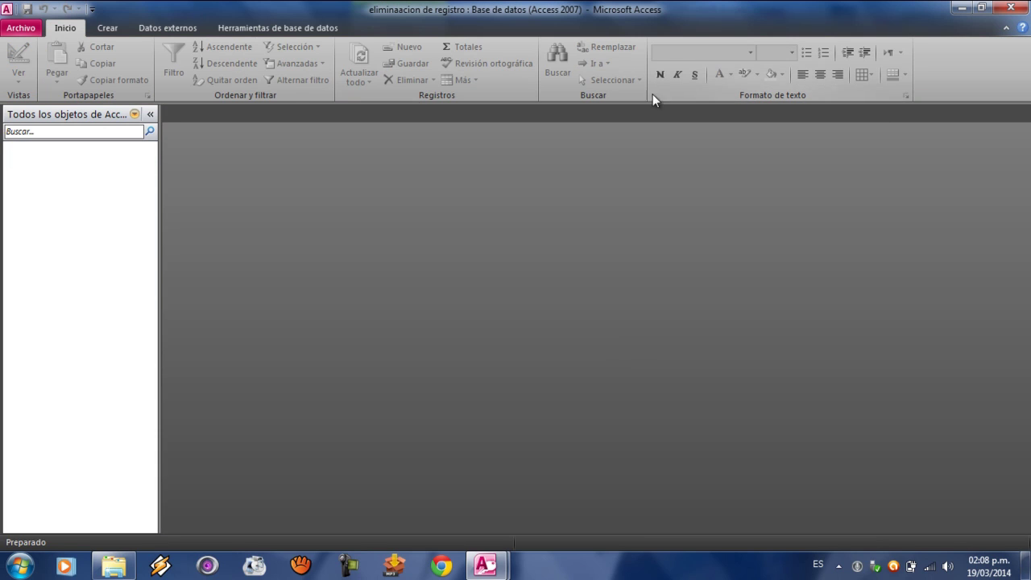
left_click(117, 30)
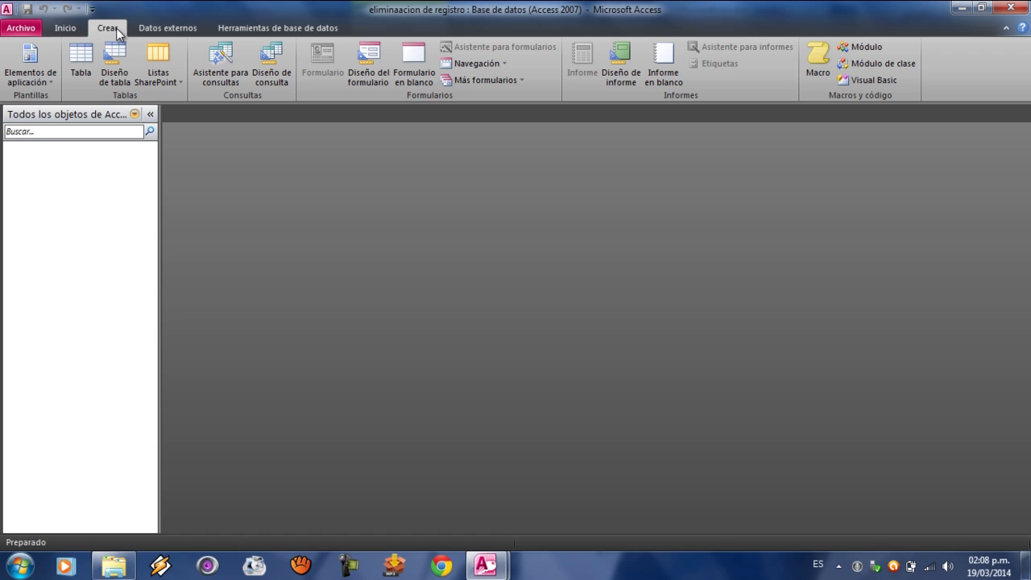
left_click(114, 74)
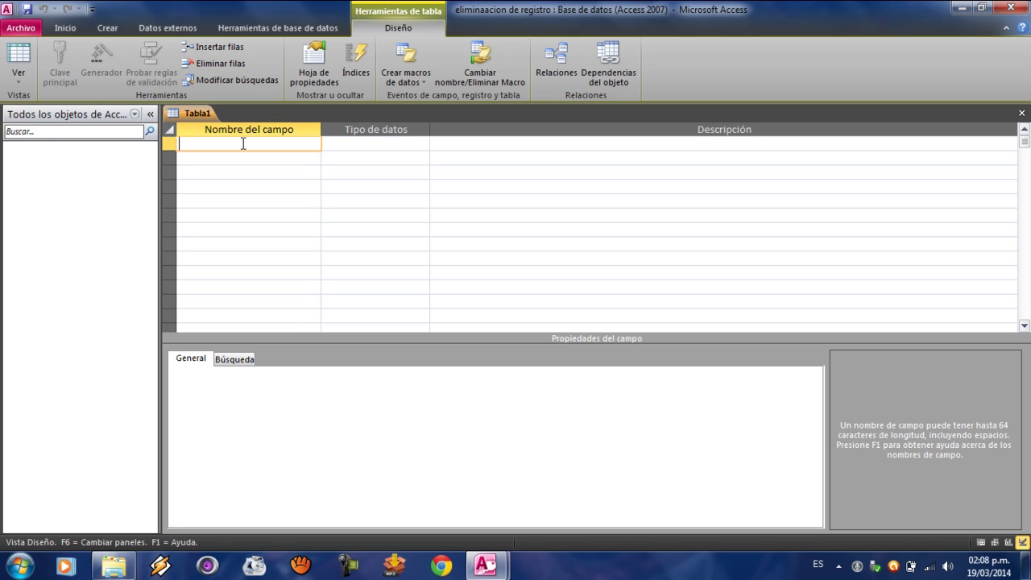
Step: Define the fields nombre as Texto and fechadenacimiento as Fecha/Hora in the table design
type("nombre")
key("Down")
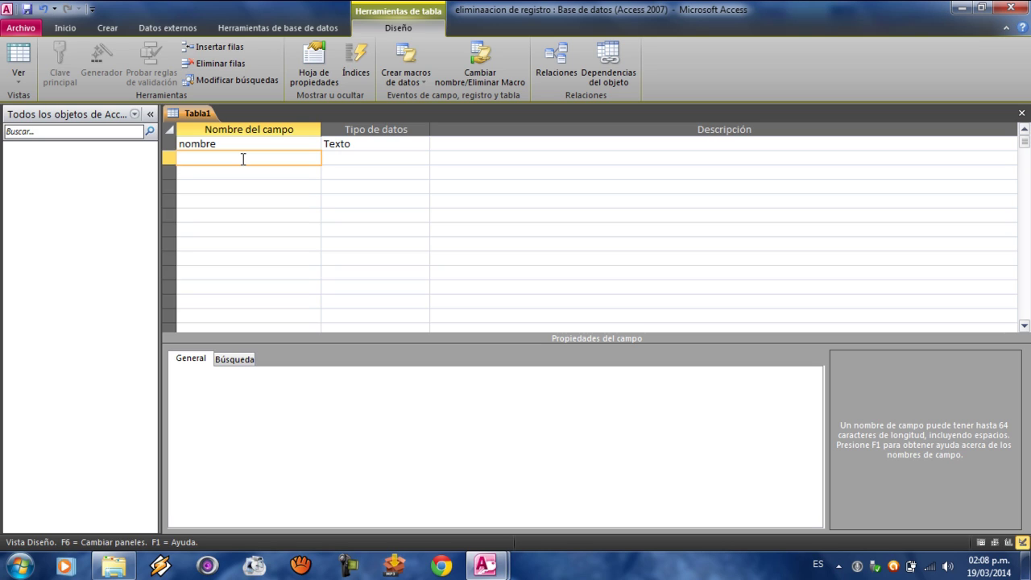
type("fec")
type("hadenacimiento")
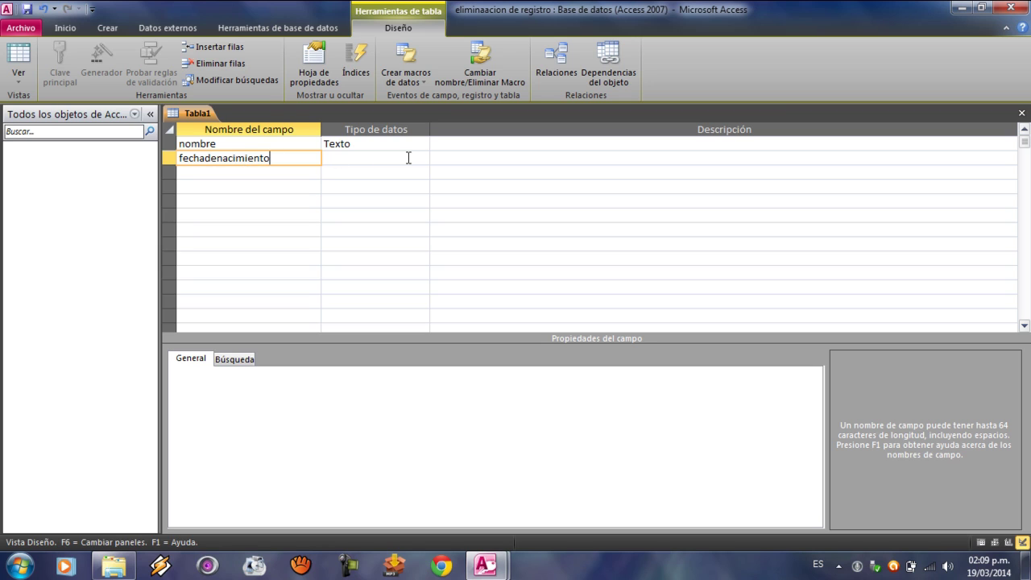
left_click(422, 158)
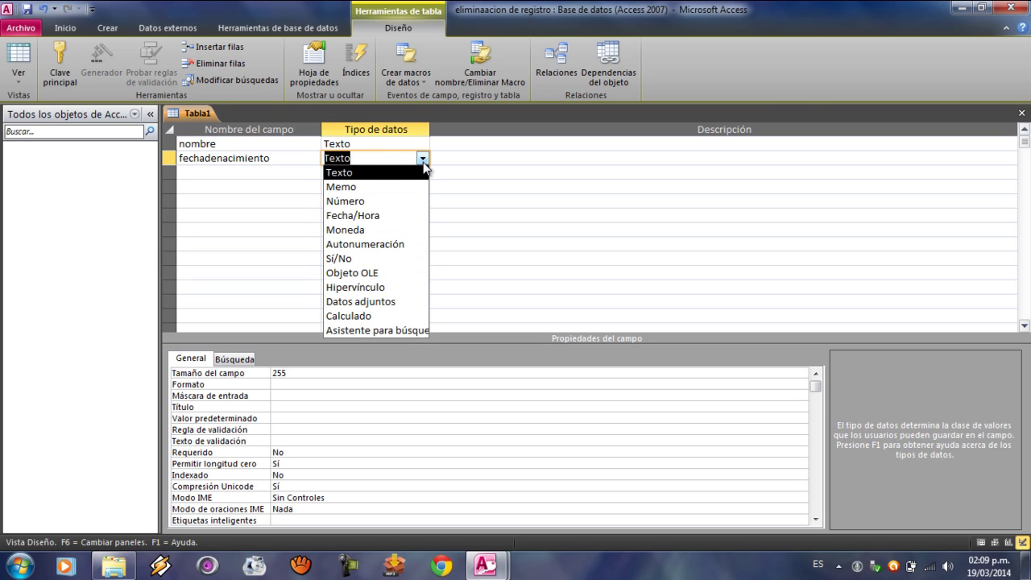
left_click(396, 216)
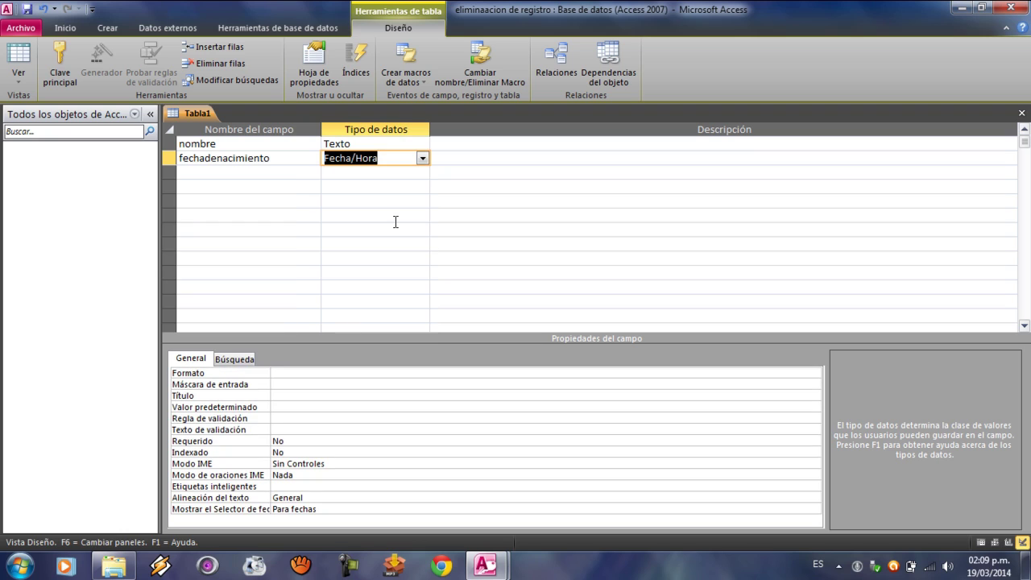
Step: Add the field matricula with data type Número and the field direccion with data type Texto
left_click(229, 173)
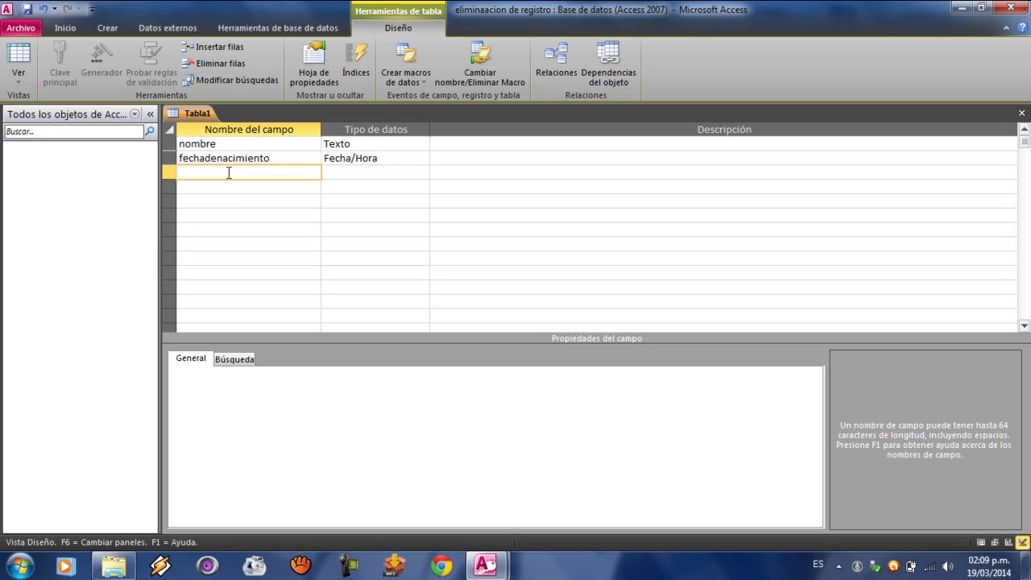
type("matricula")
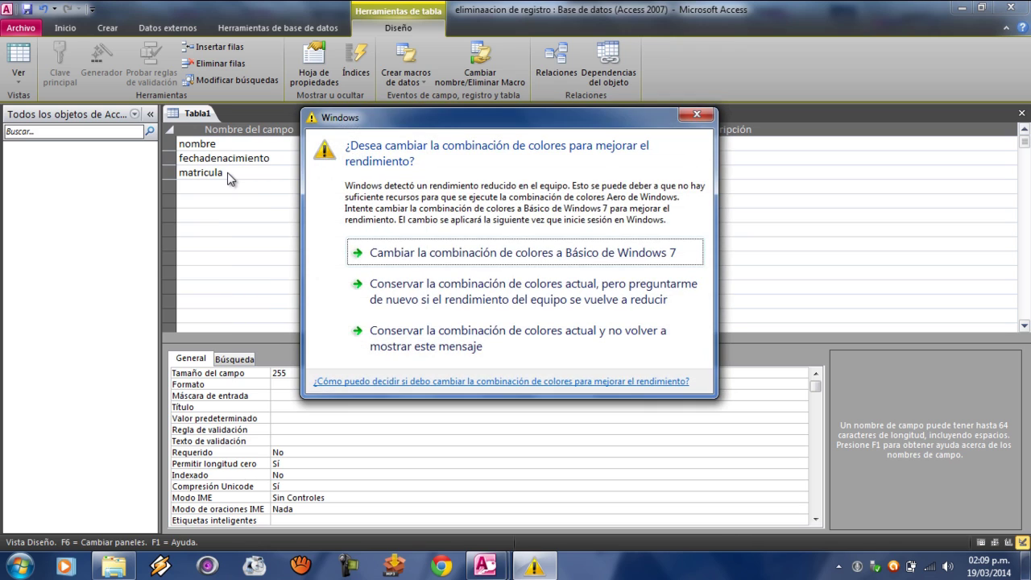
left_click(229, 173)
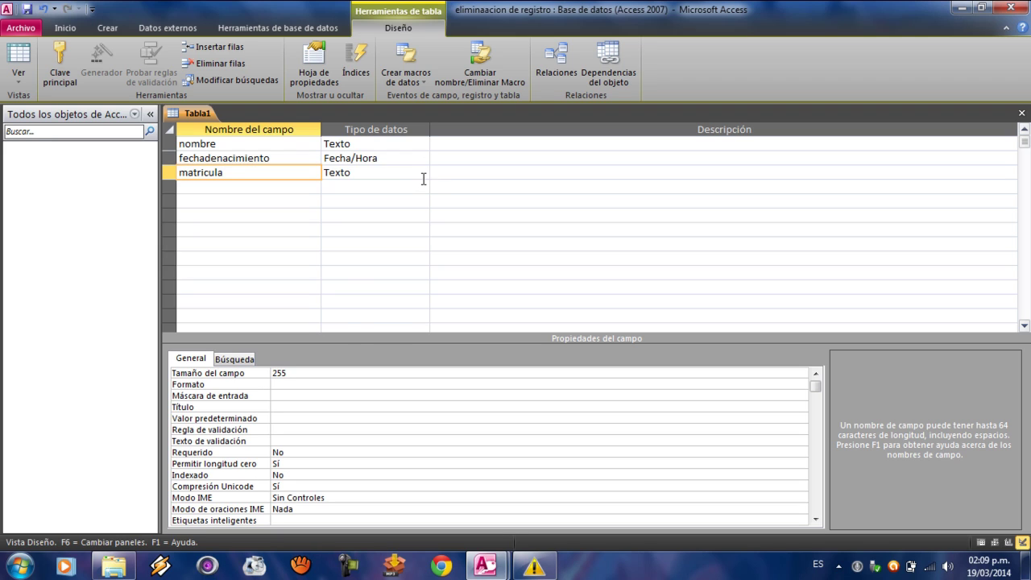
left_click(422, 178)
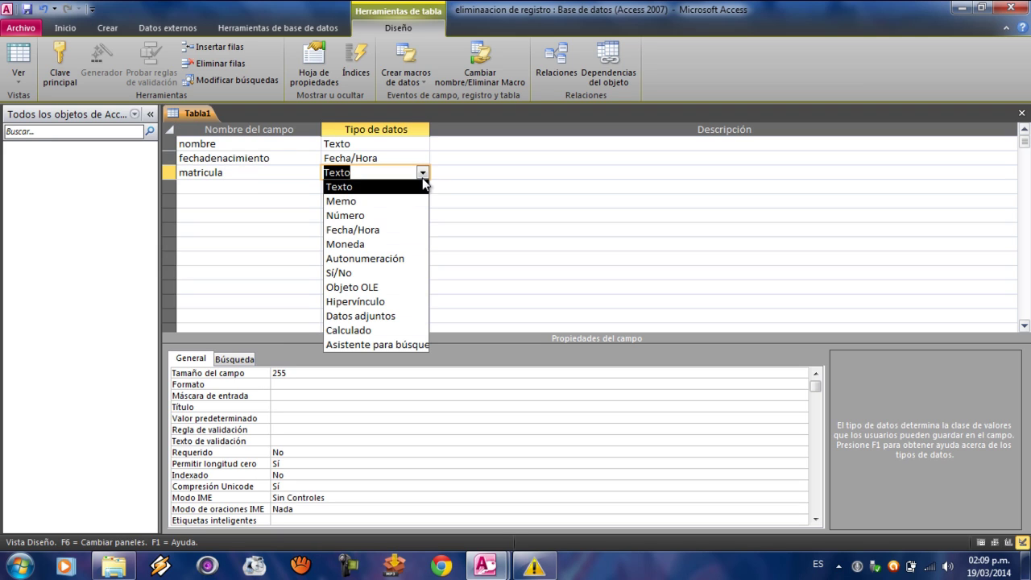
left_click(393, 214)
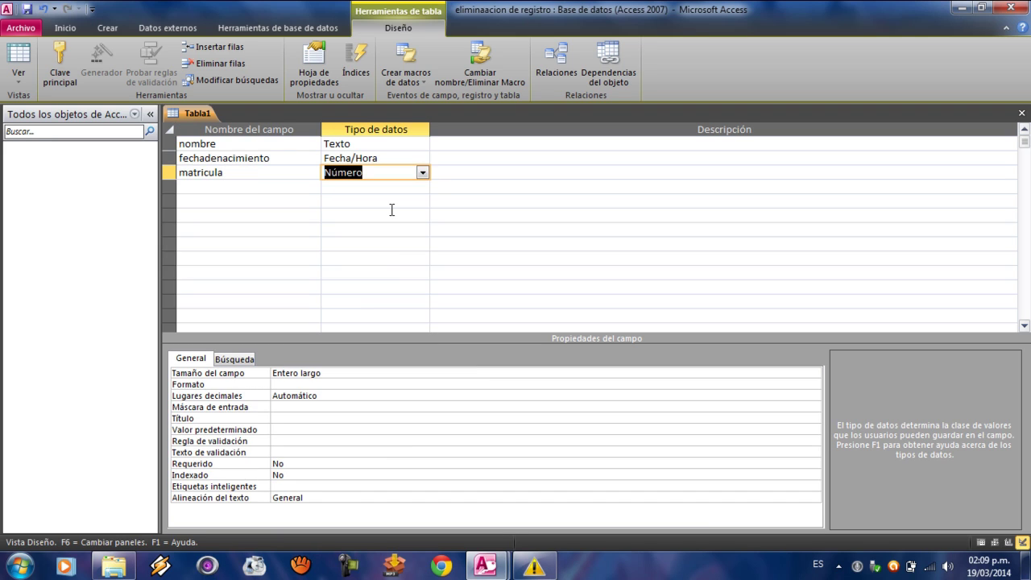
left_click(237, 192)
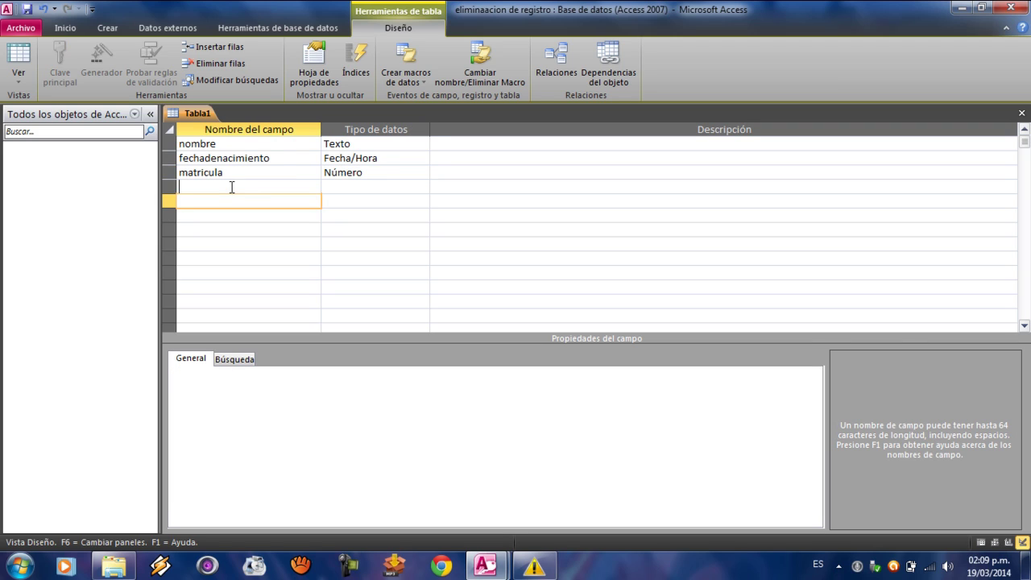
type("di")
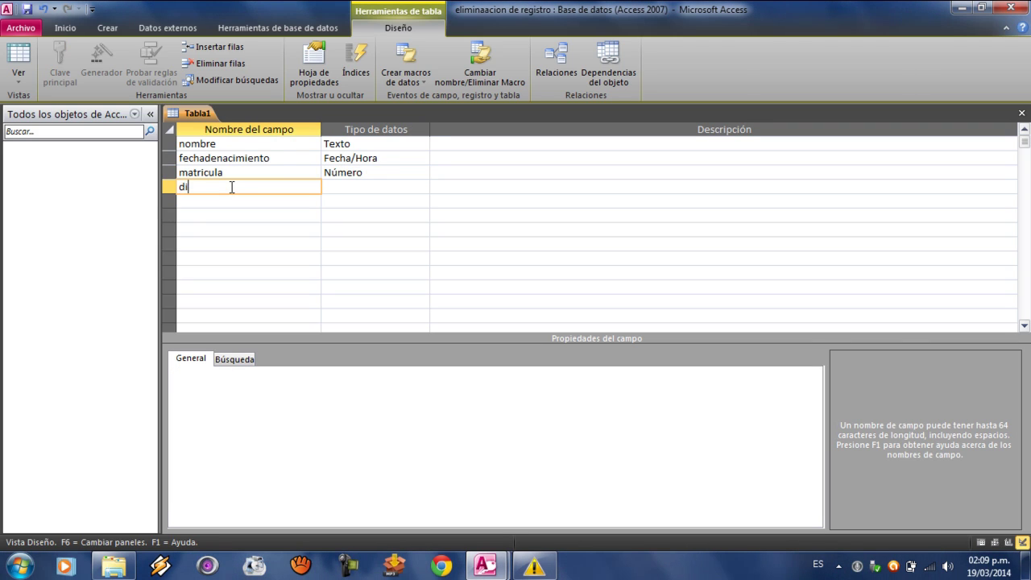
type("reccion")
left_click(413, 189)
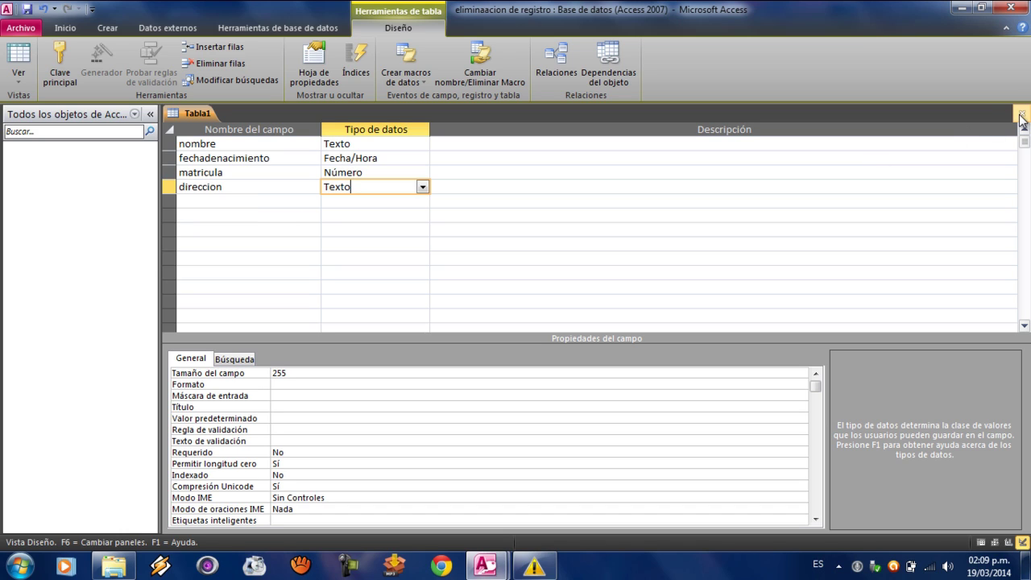
Step: Close the table design and save it as "datos" without creating a primary key
left_click(1022, 115)
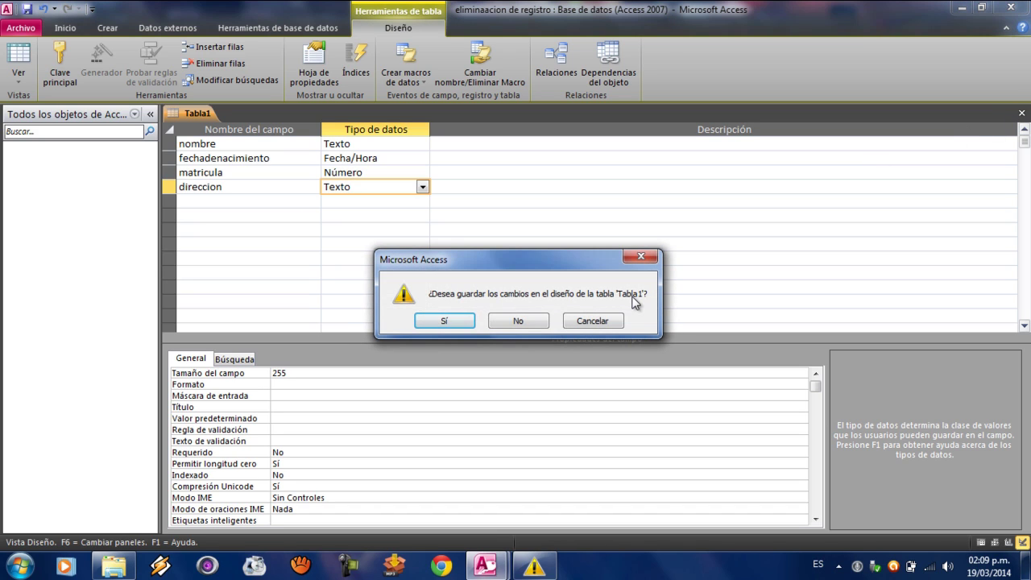
left_click(442, 322)
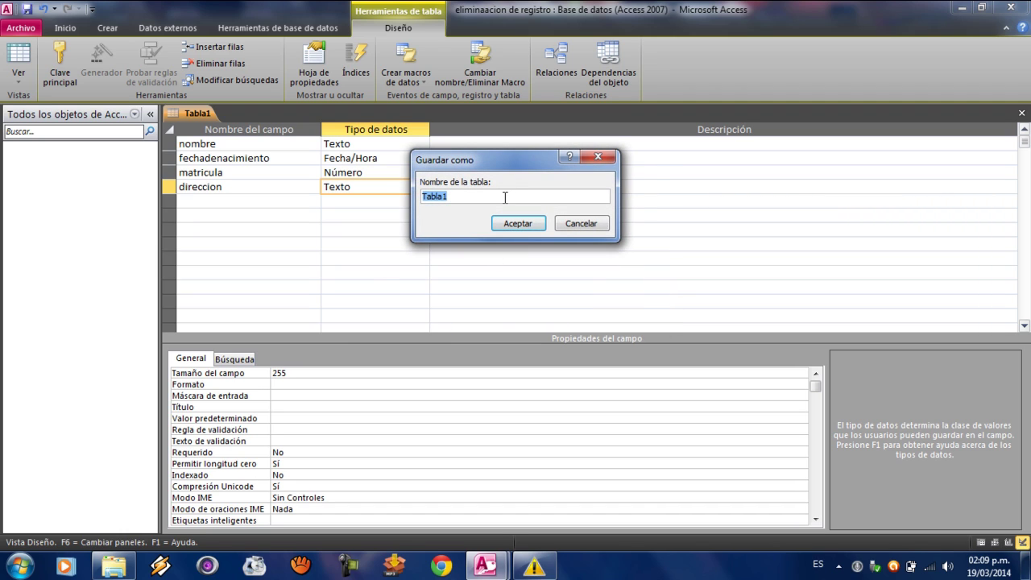
key("BackSpace")
type("f")
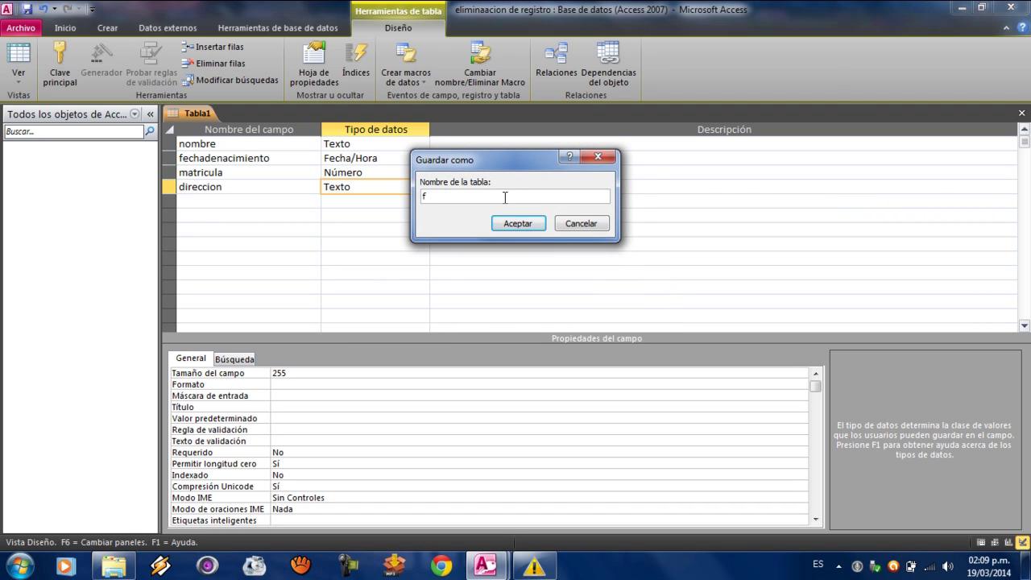
key("BackSpace")
type("datos")
left_click(512, 226)
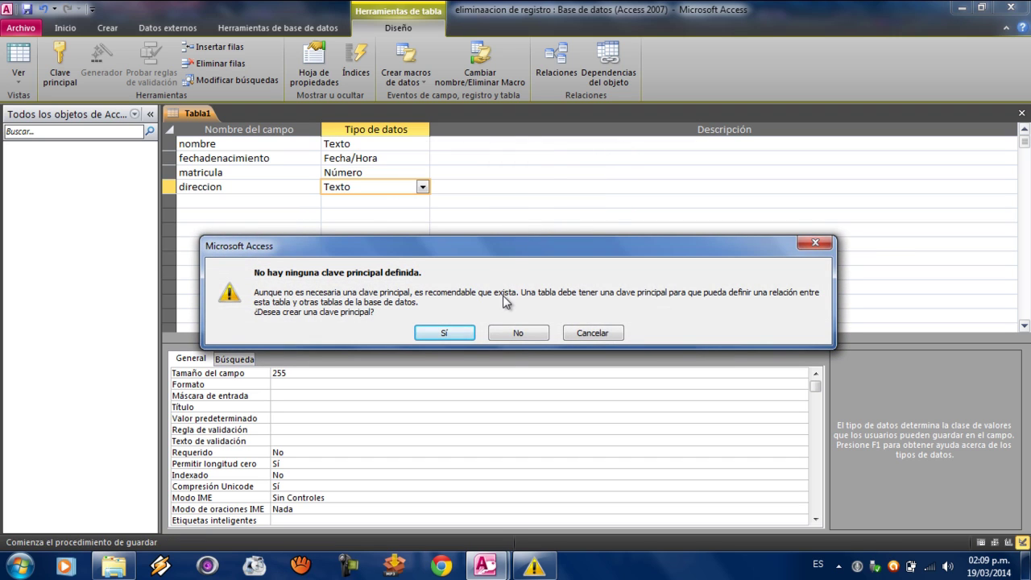
left_click(522, 333)
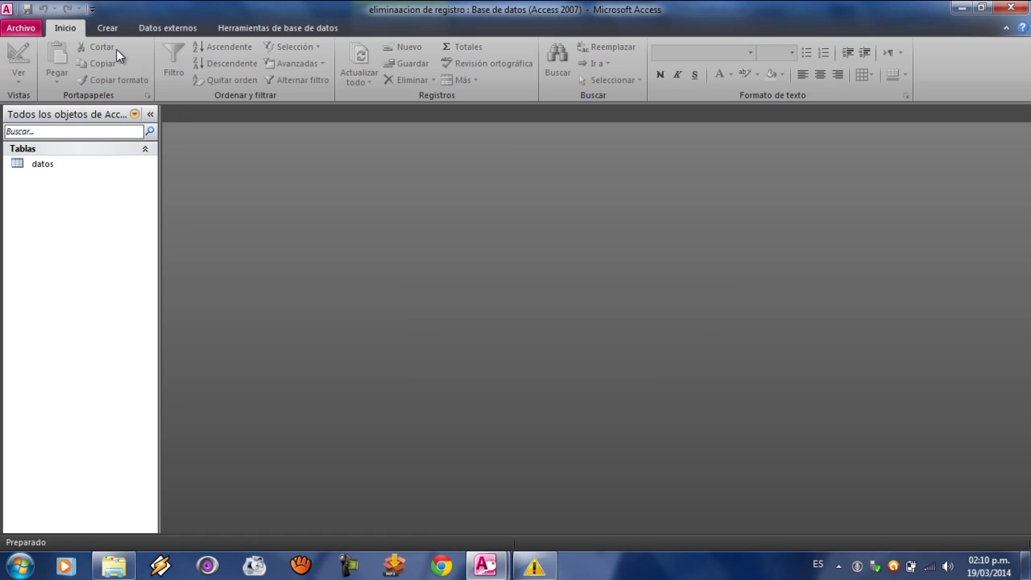
Step: Open the datos table and add four records, entering only a first name in each nombre field
double_click(80, 171)
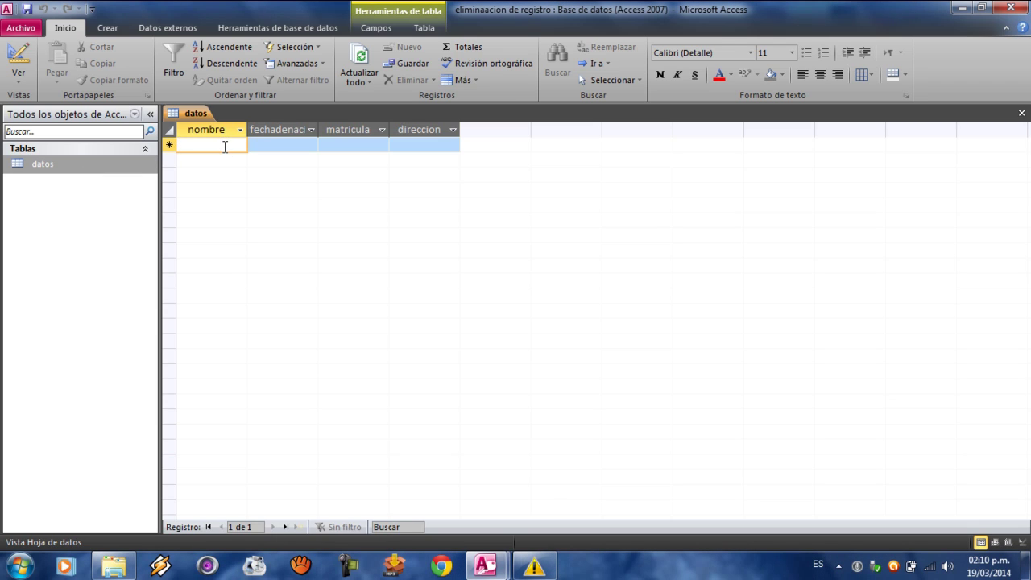
type("p")
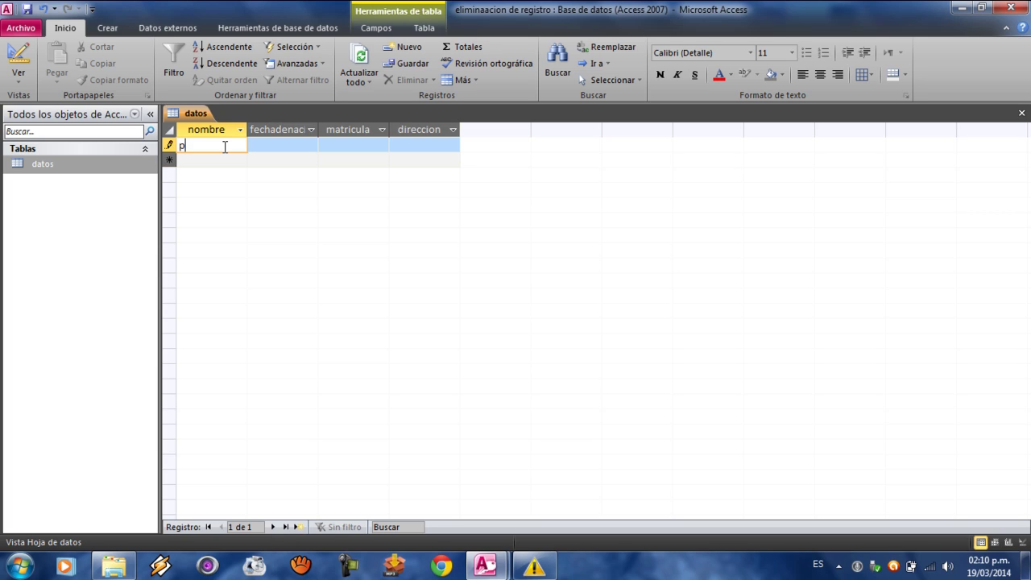
type("edro")
left_click(278, 146)
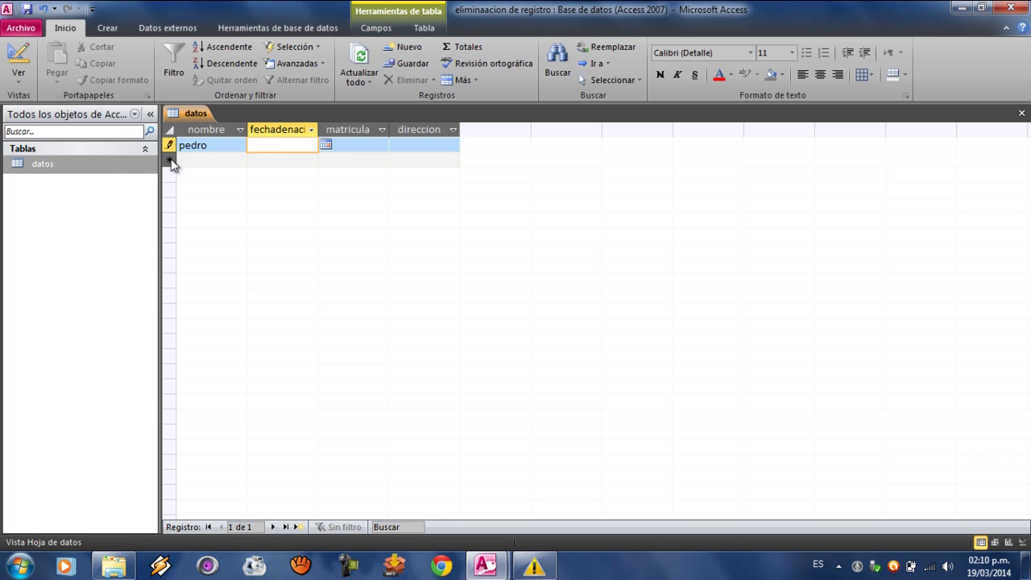
left_click(200, 161)
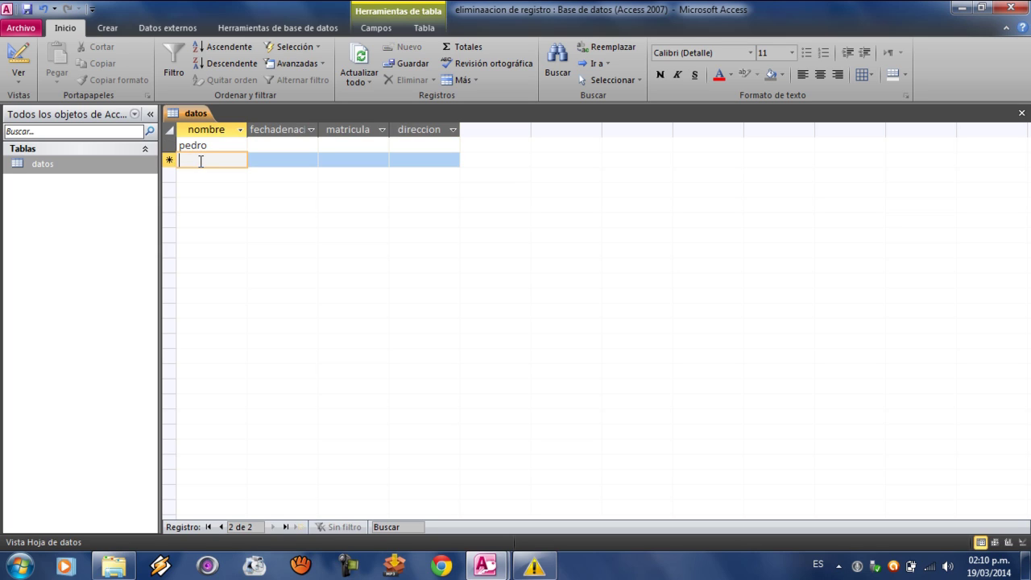
type("pancho")
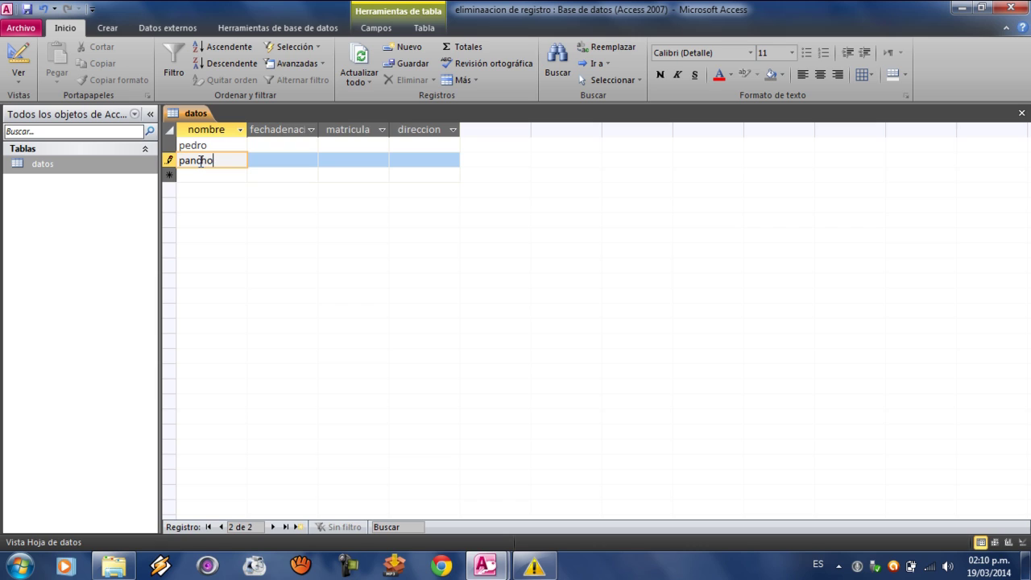
key("Tab")
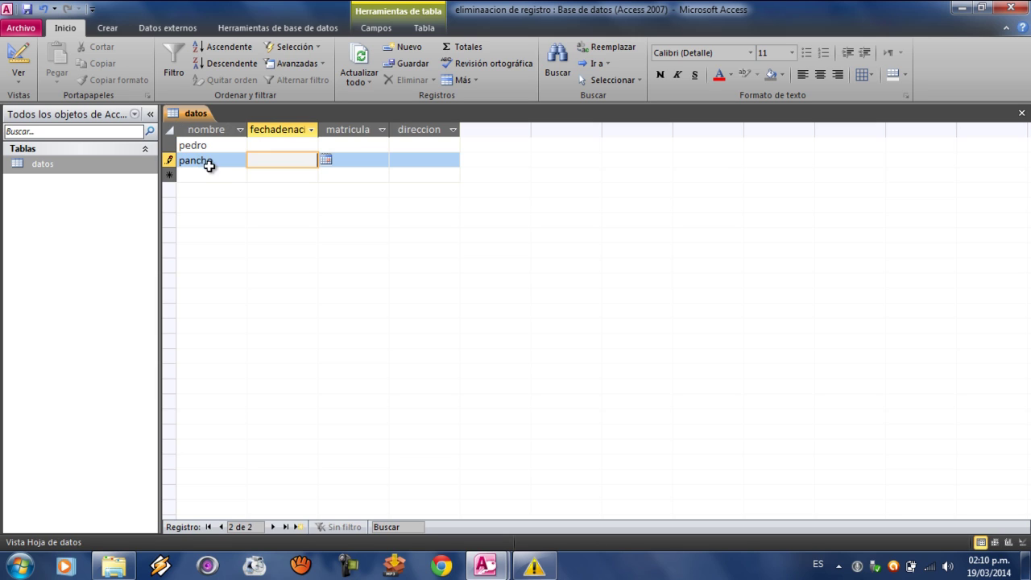
left_click(205, 177)
type("juan")
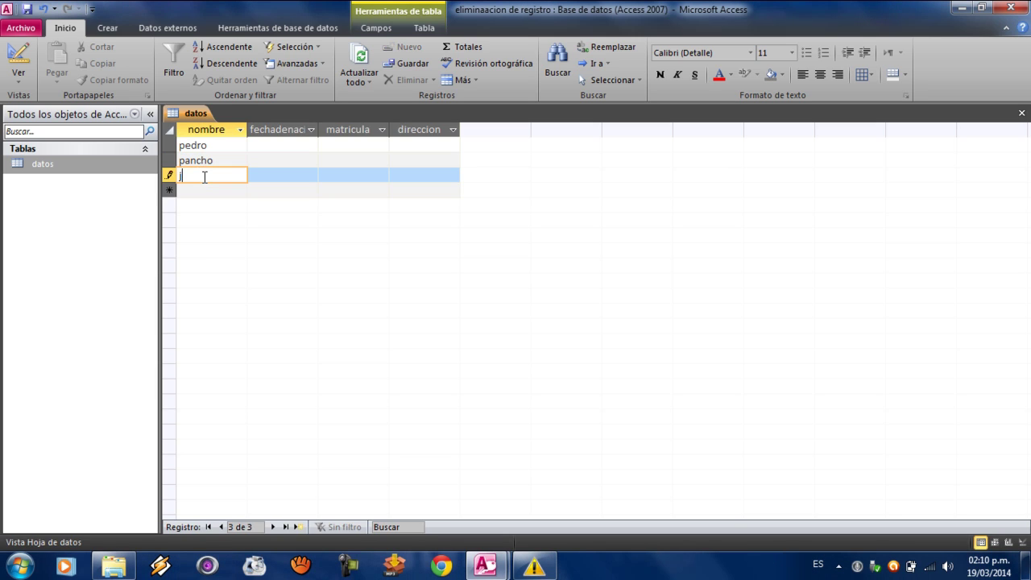
left_click(207, 196)
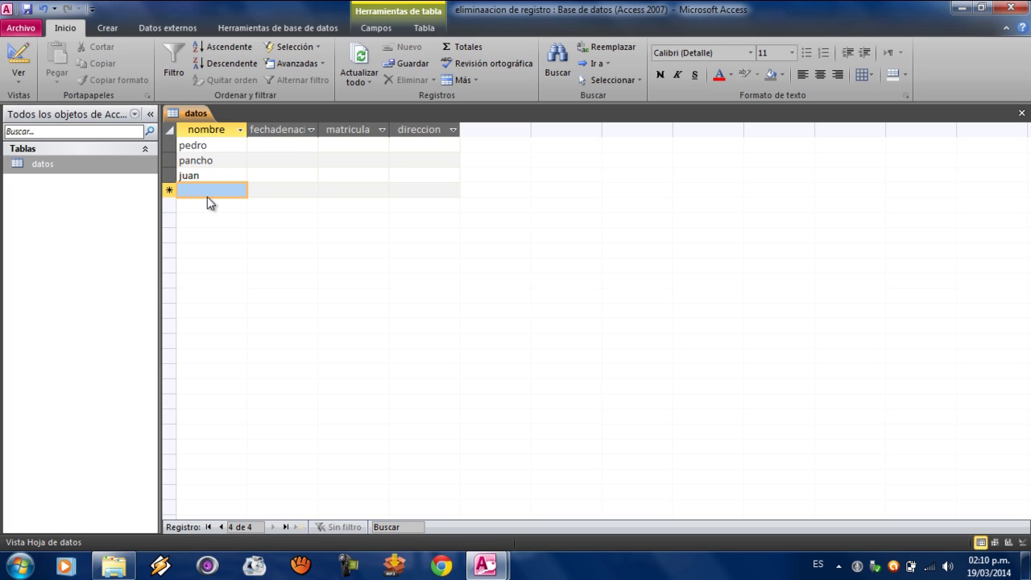
type("paco")
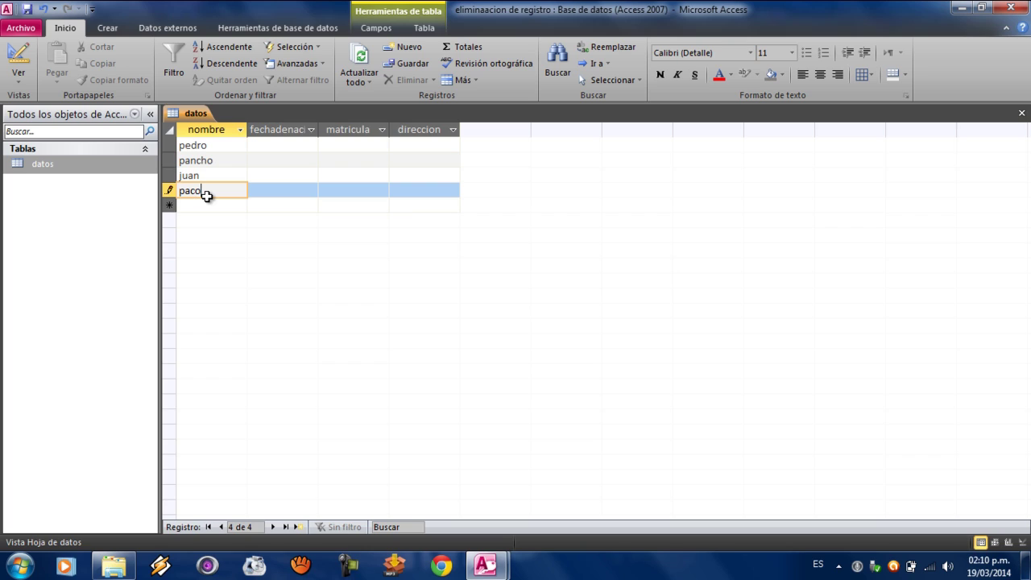
Step: Enter a birth date in the fechadenacimiento field of the first and second records
left_click(296, 145)
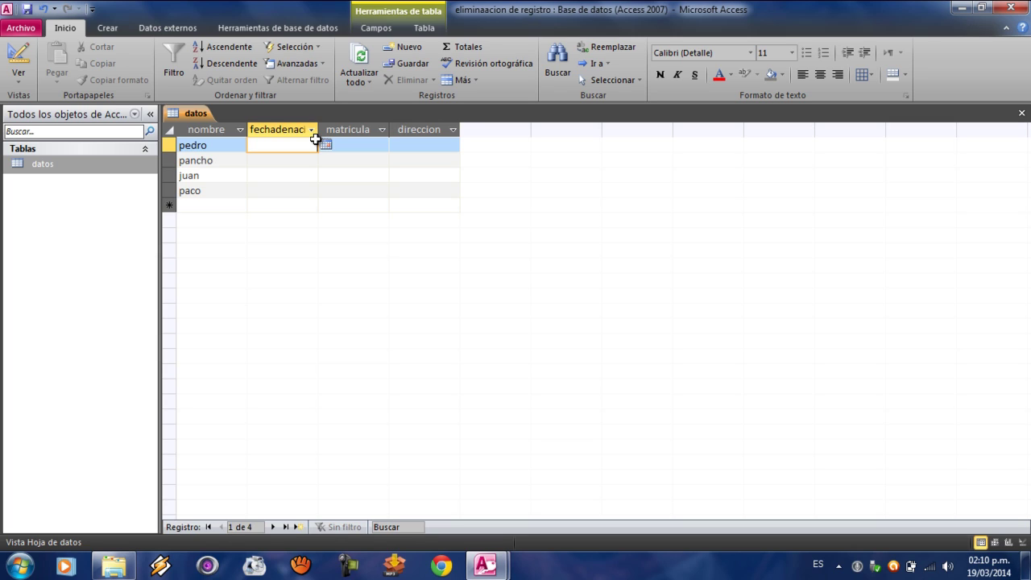
type("/")
key("Num_Lock")
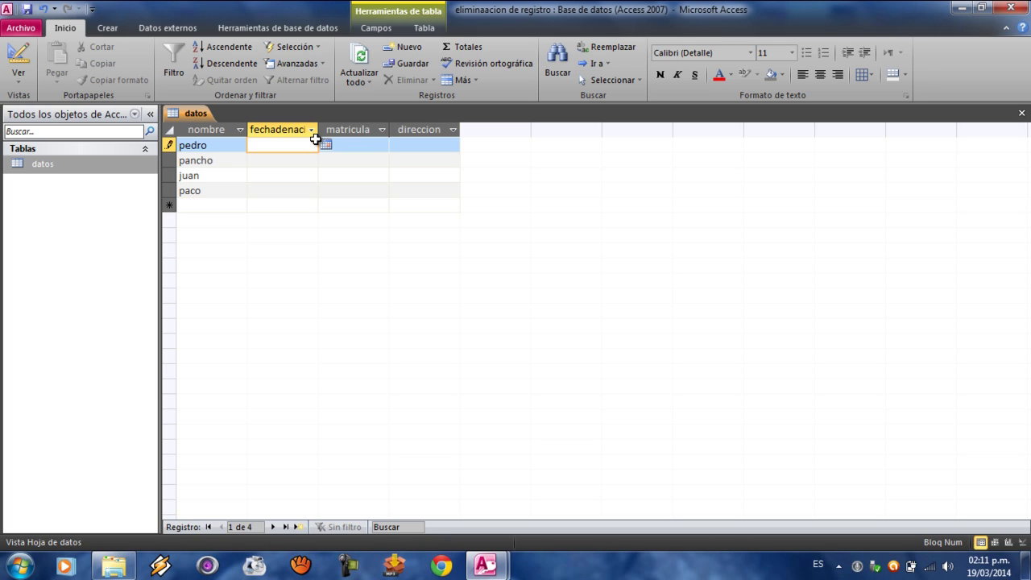
type("10/05/95")
left_click(275, 164)
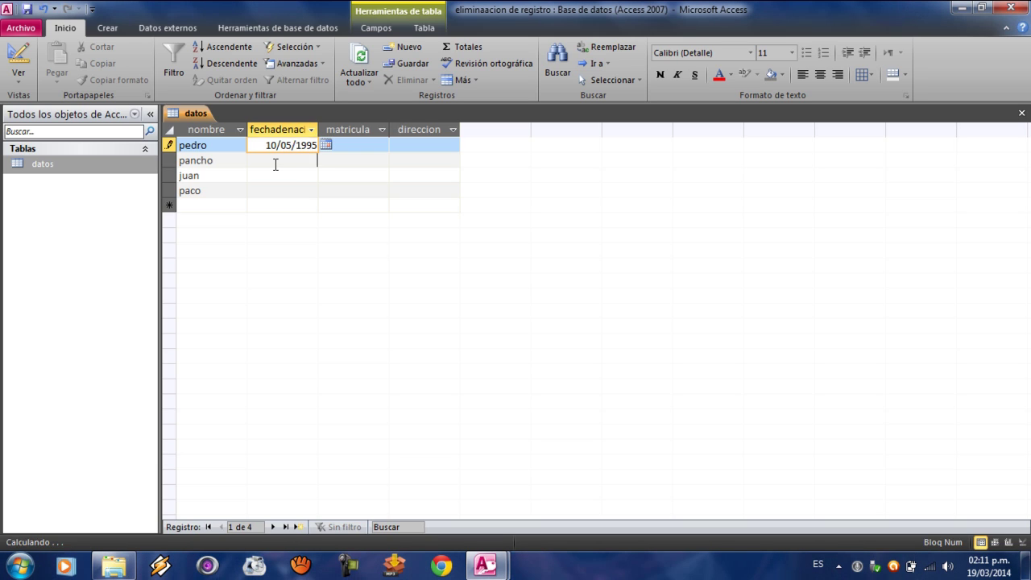
type("13")
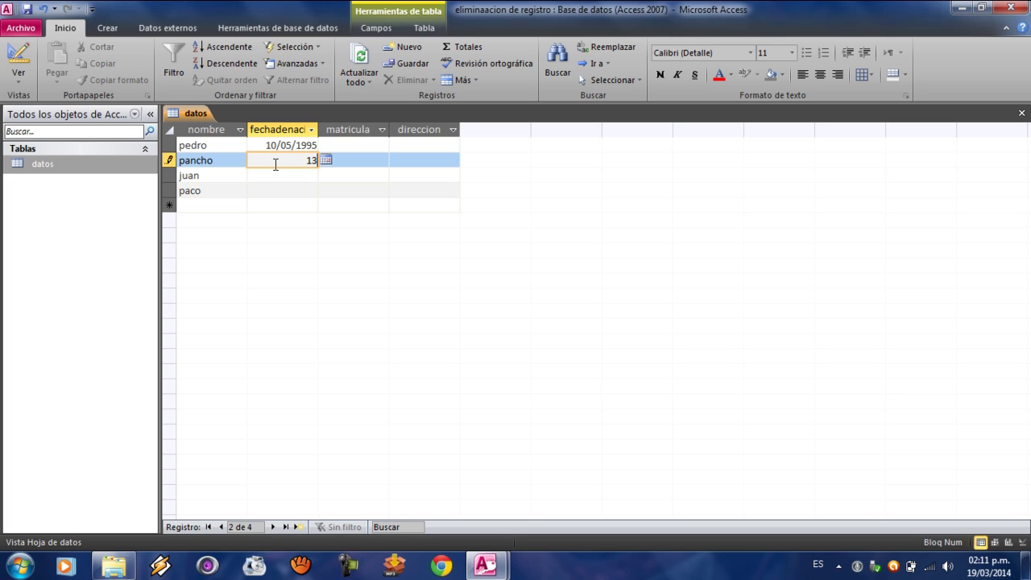
type("/02/")
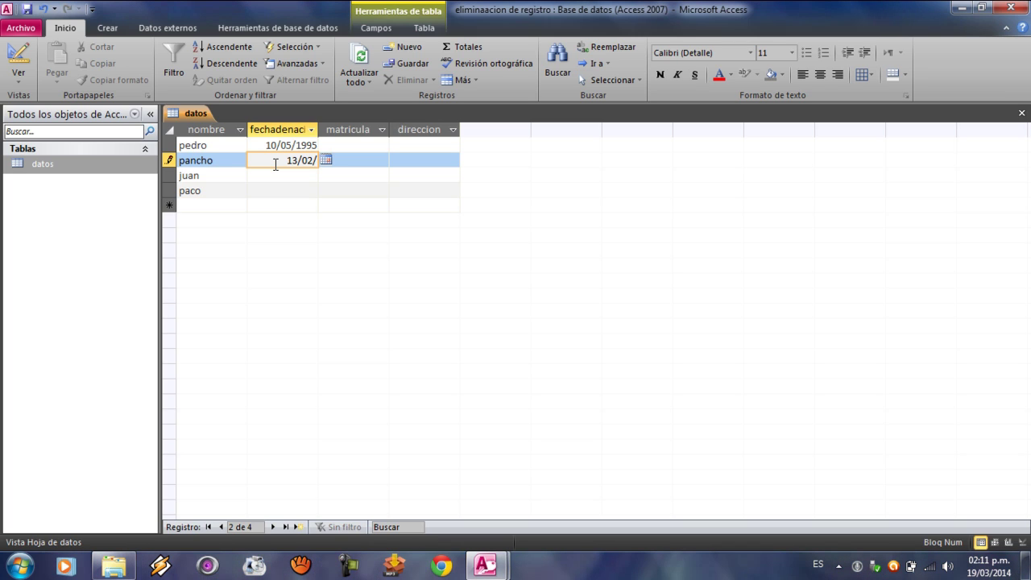
type("94")
Step: Enter a birth date in the third record, keeping the current Windows color scheme and suppressing further performance messages
left_click(275, 175)
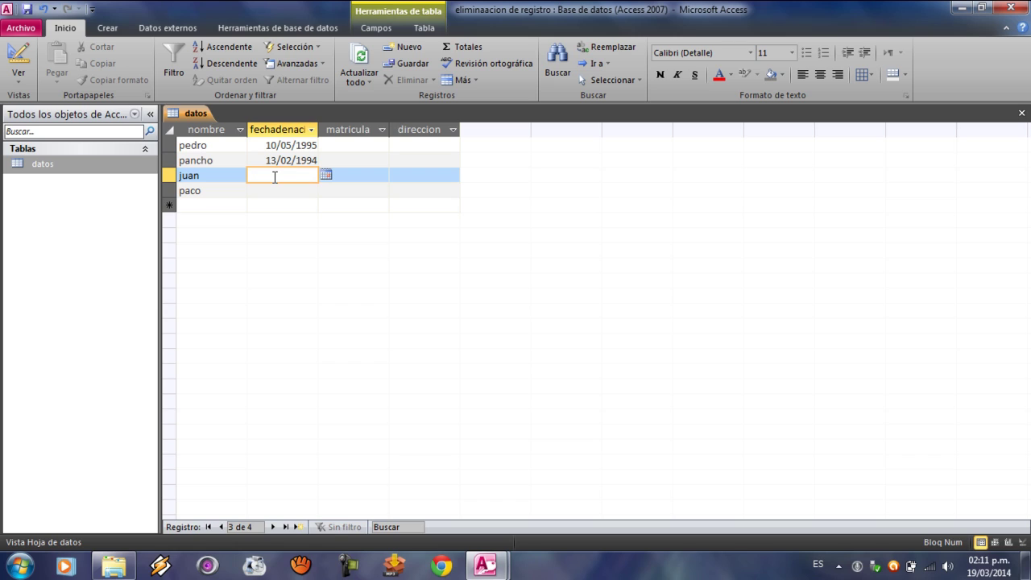
type("5/")
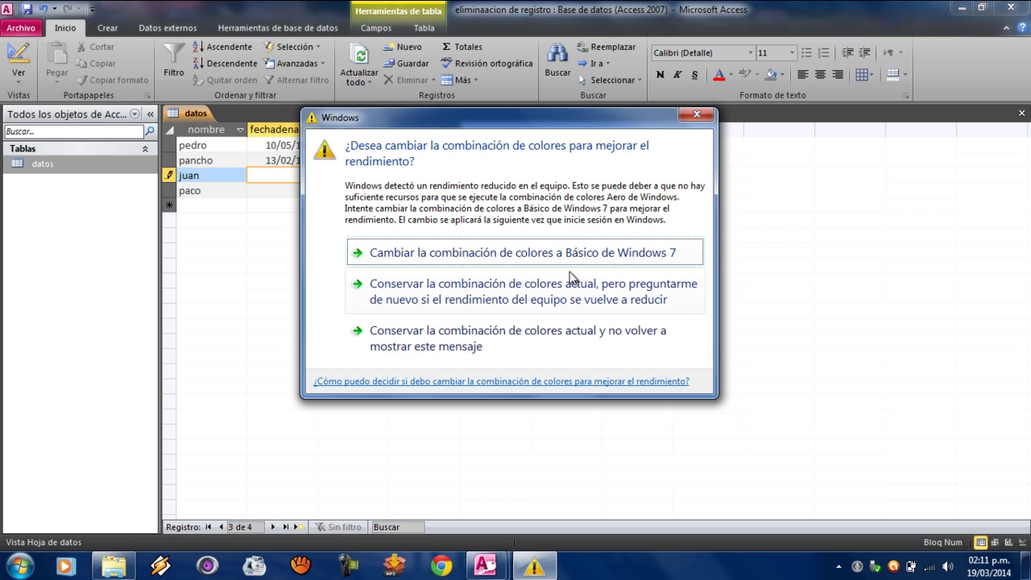
left_click(546, 338)
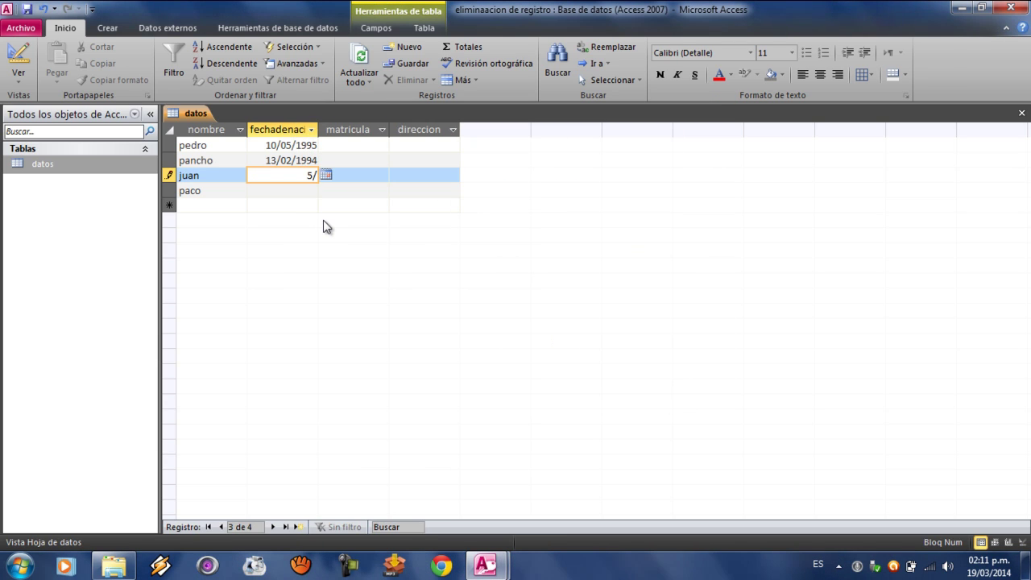
type("03/")
key("BackSpace")
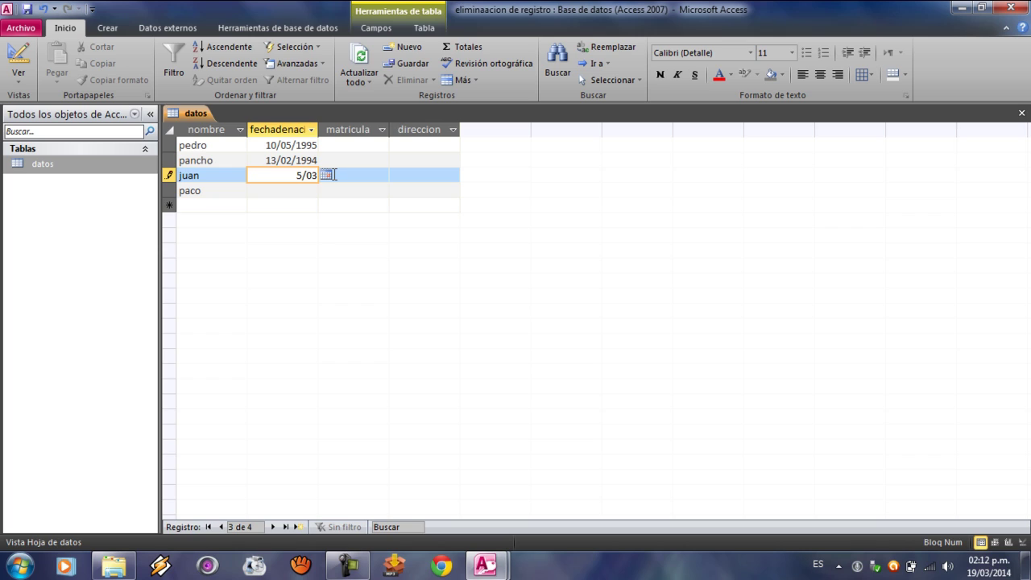
type("/")
type("97")
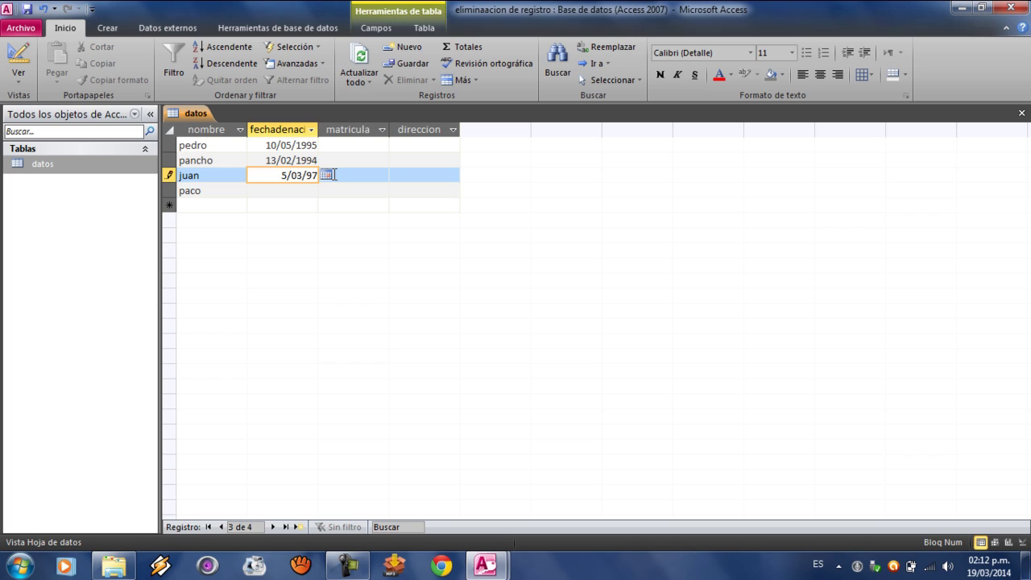
key("Tab")
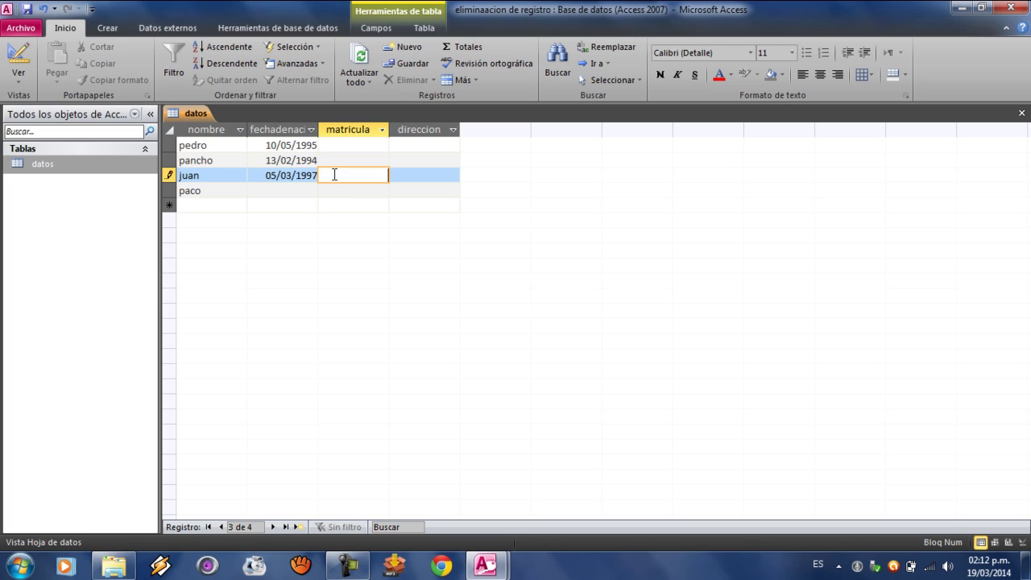
Step: Enter a birth date in the fechadenacimiento field of the fourth record
left_click(249, 193)
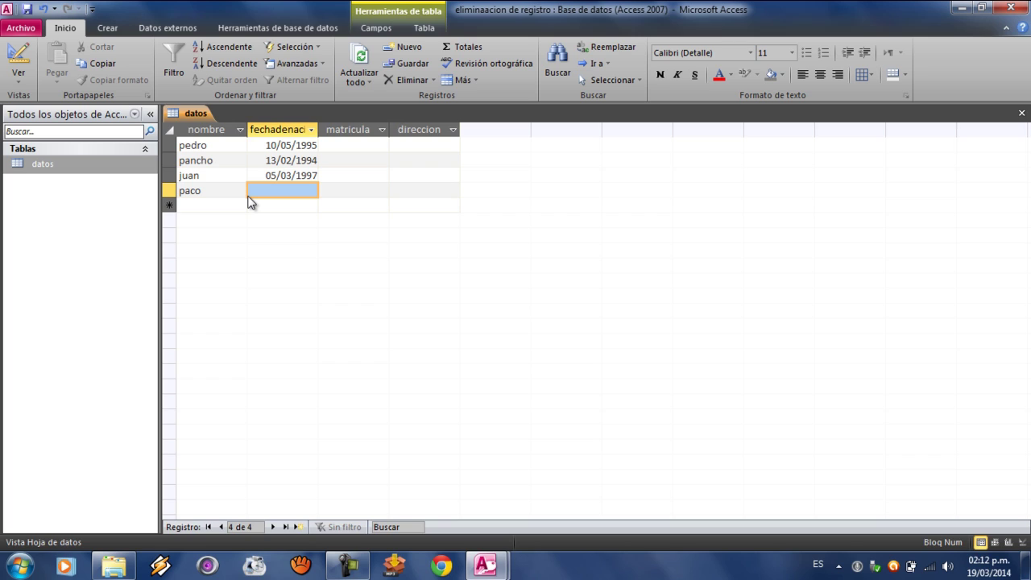
type("20")
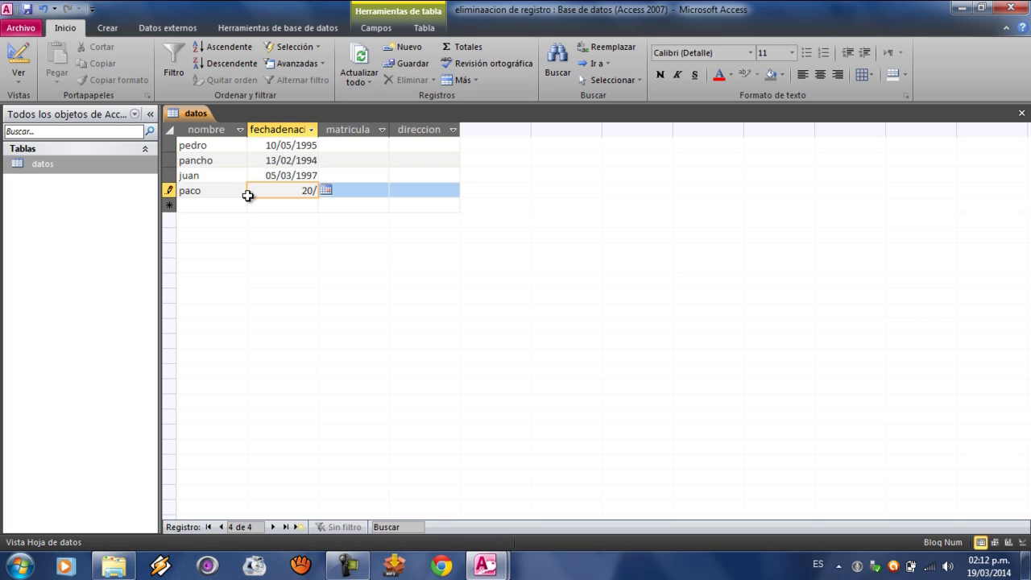
type("/")
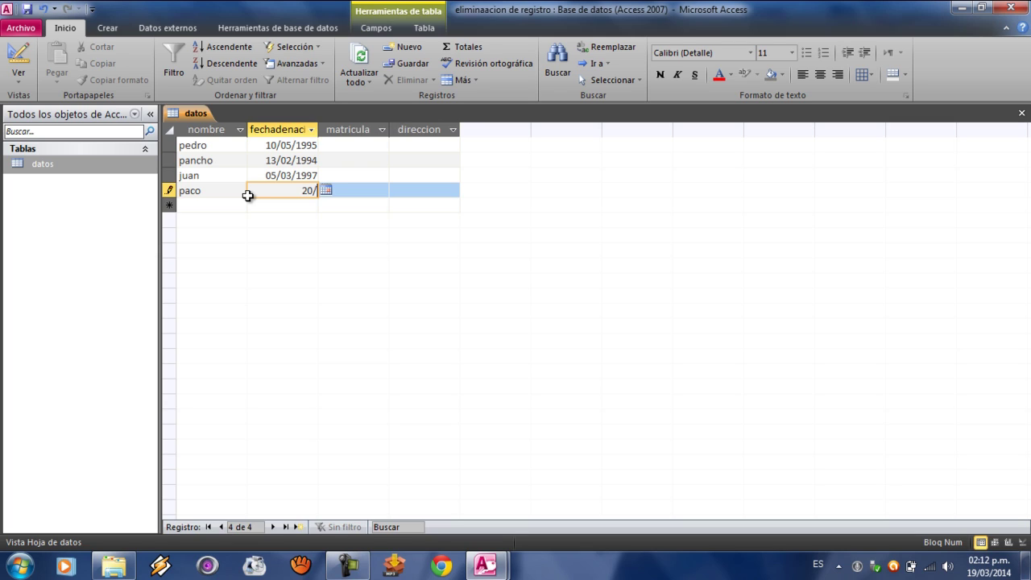
type("06/93")
Step: Enter a ten-digit student number in the matricula field of the first and second records
left_click(379, 142)
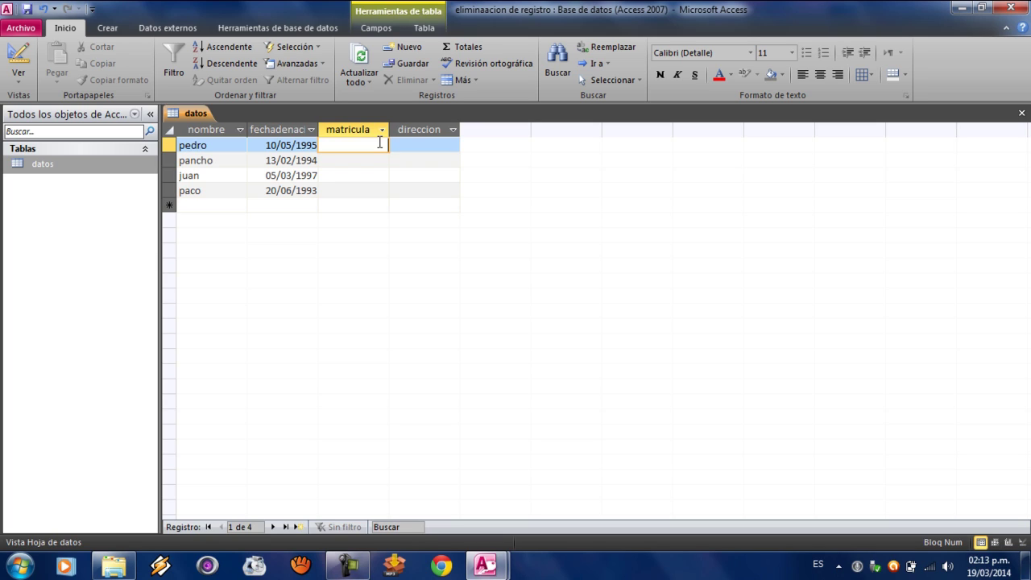
type("12342")
type("135")
key("Down")
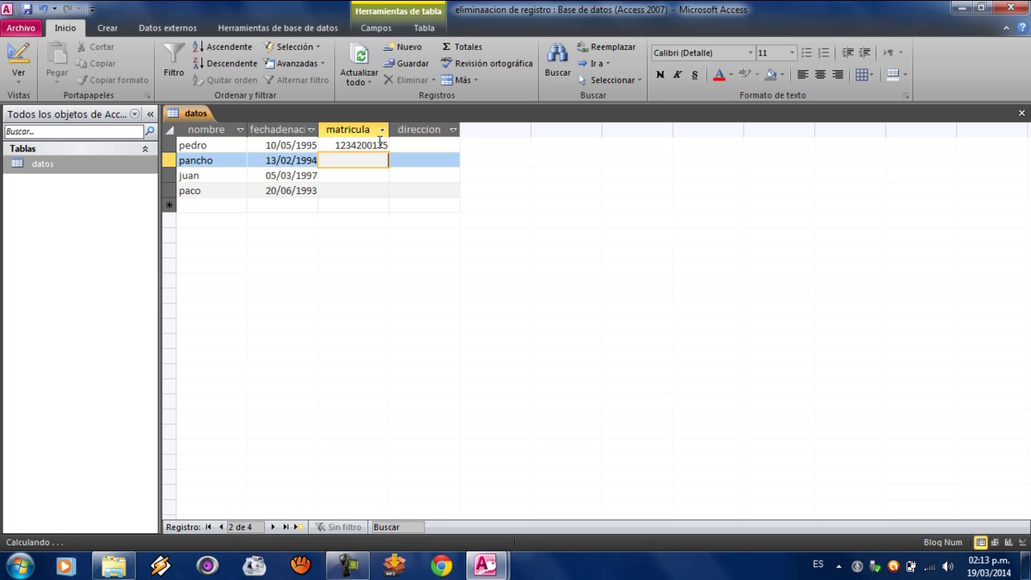
type("1234")
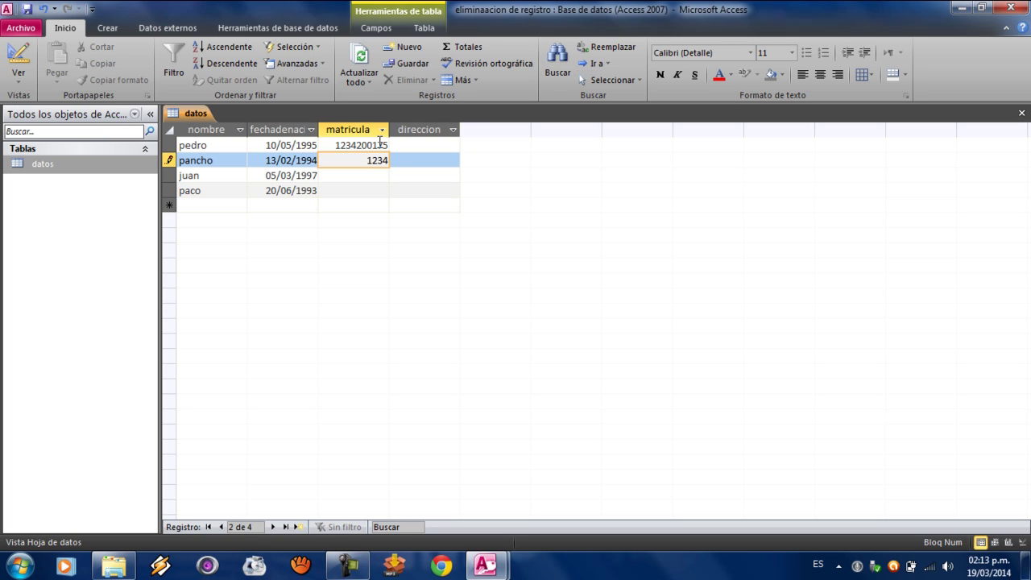
type("200165")
key("Return")
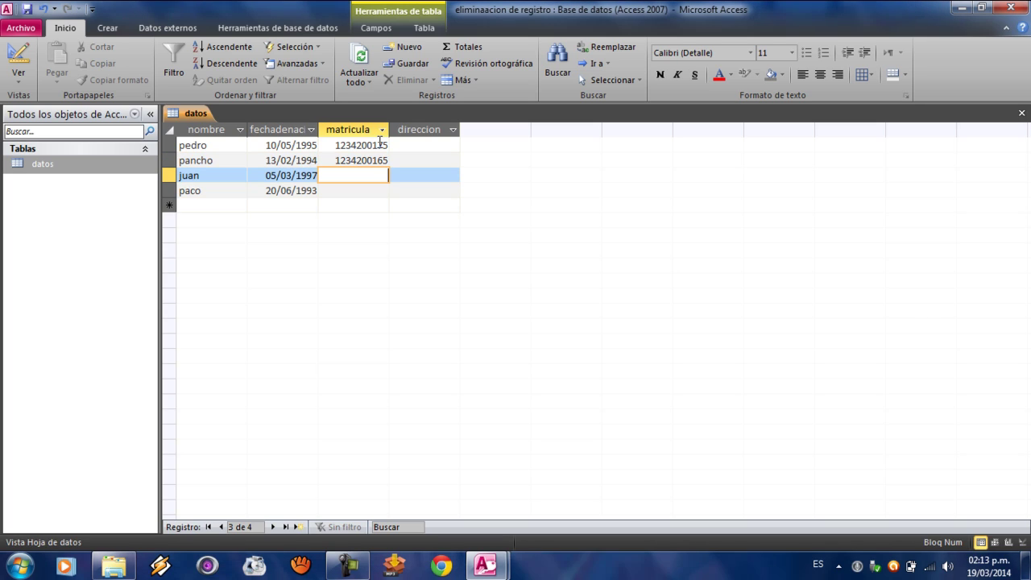
Step: Enter a ten-digit student number in the matricula field of the third and fourth records
type("1234")
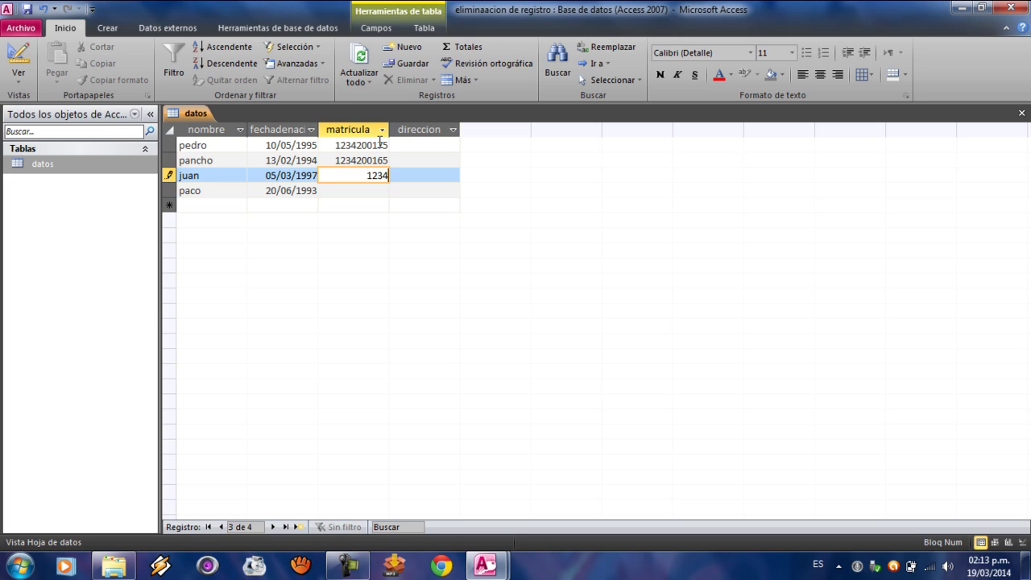
type("200589")
key("Return")
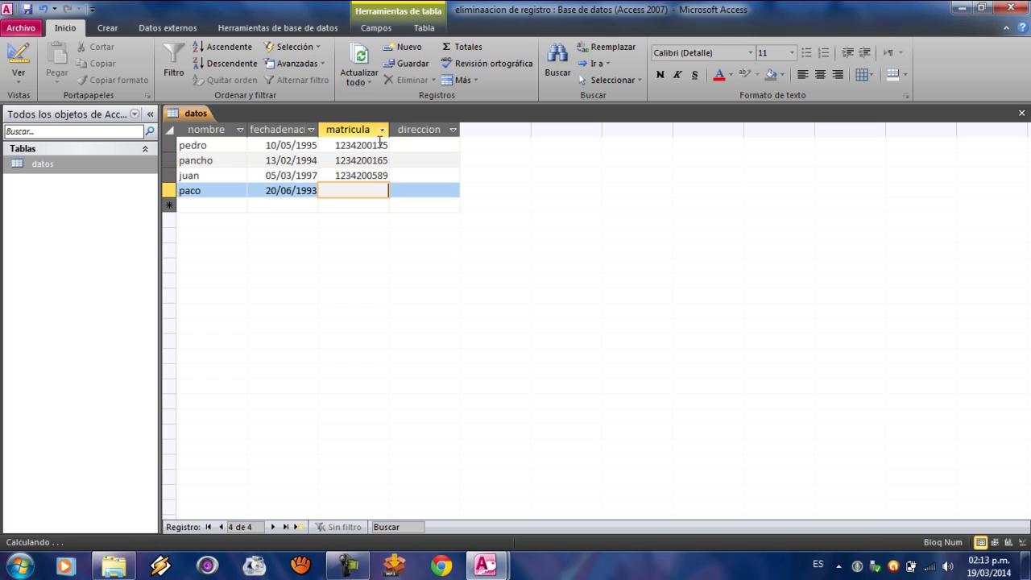
type("123")
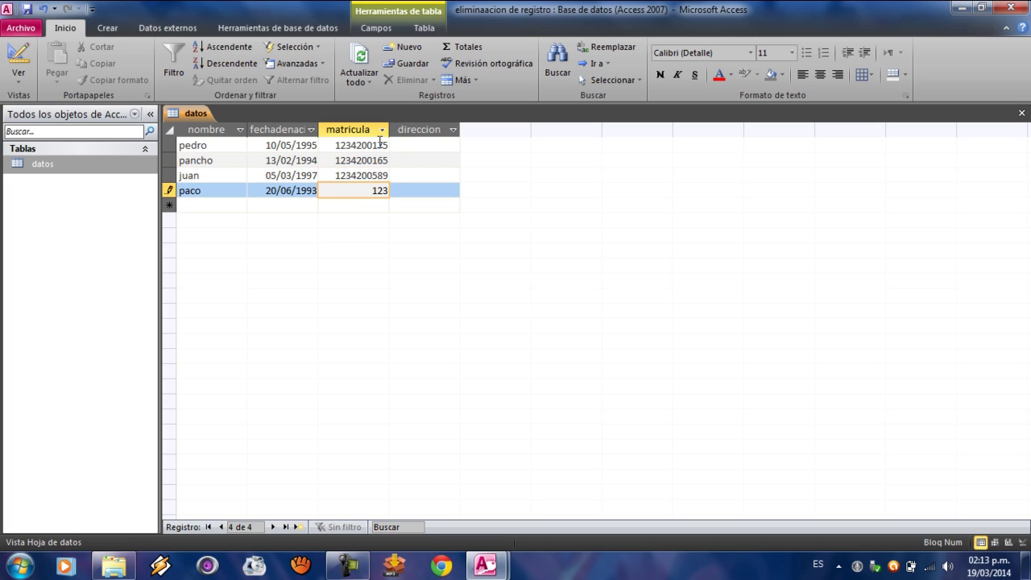
type("4")
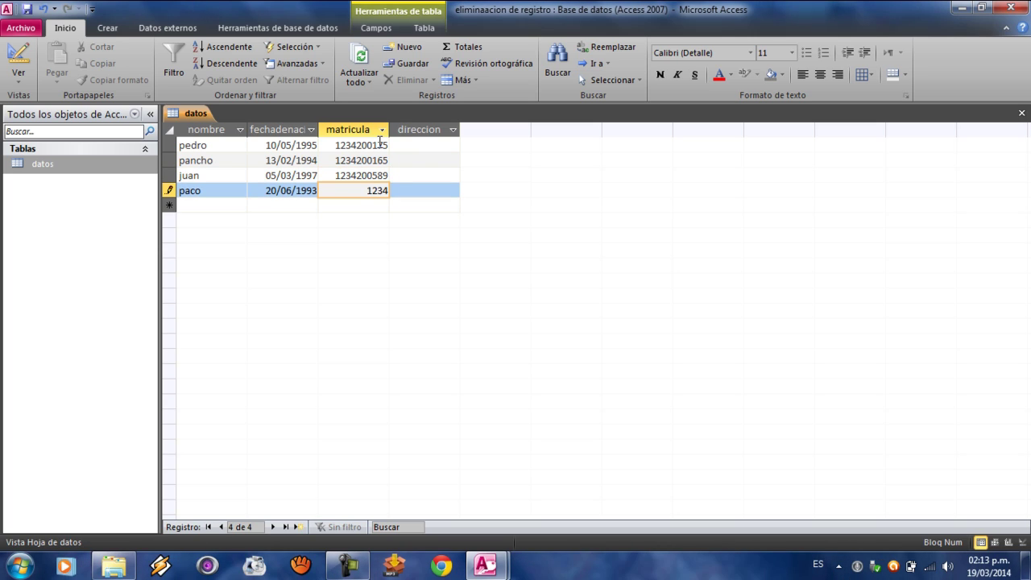
type("20095")
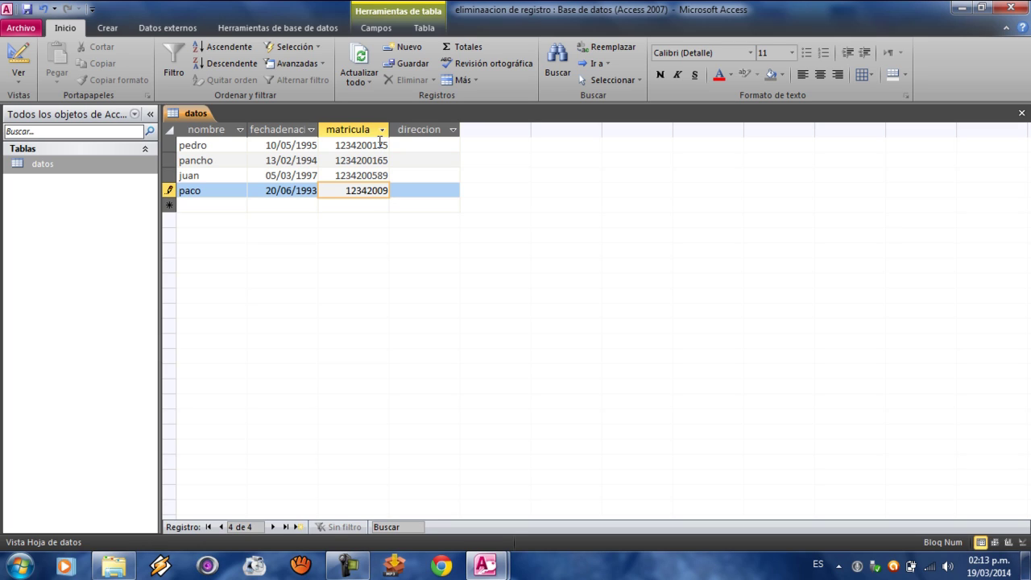
type("2")
Step: Enter an address in the direccion field of the first and second records
left_click(438, 145)
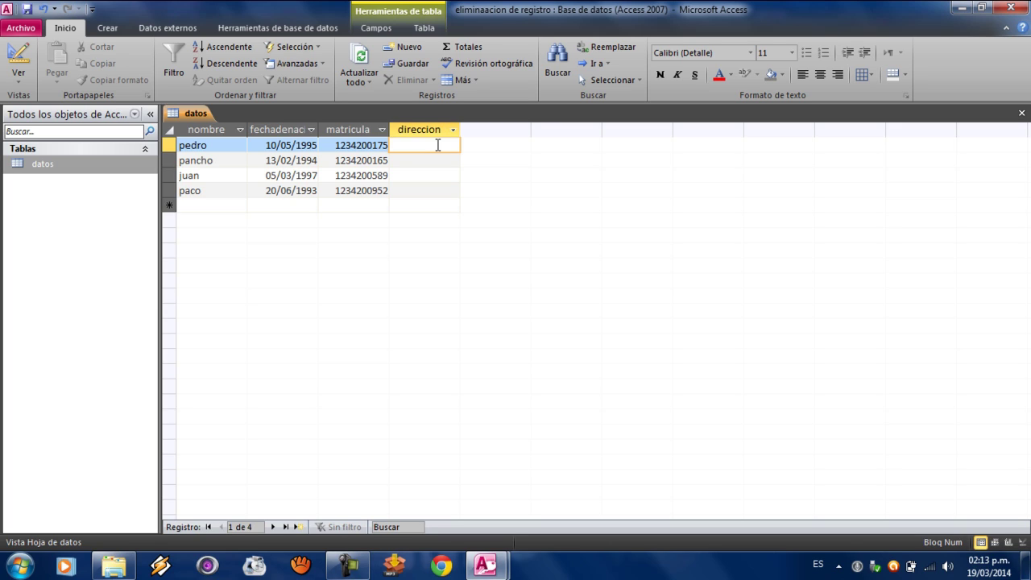
type("villas")
type(" del agua")
type("diana")
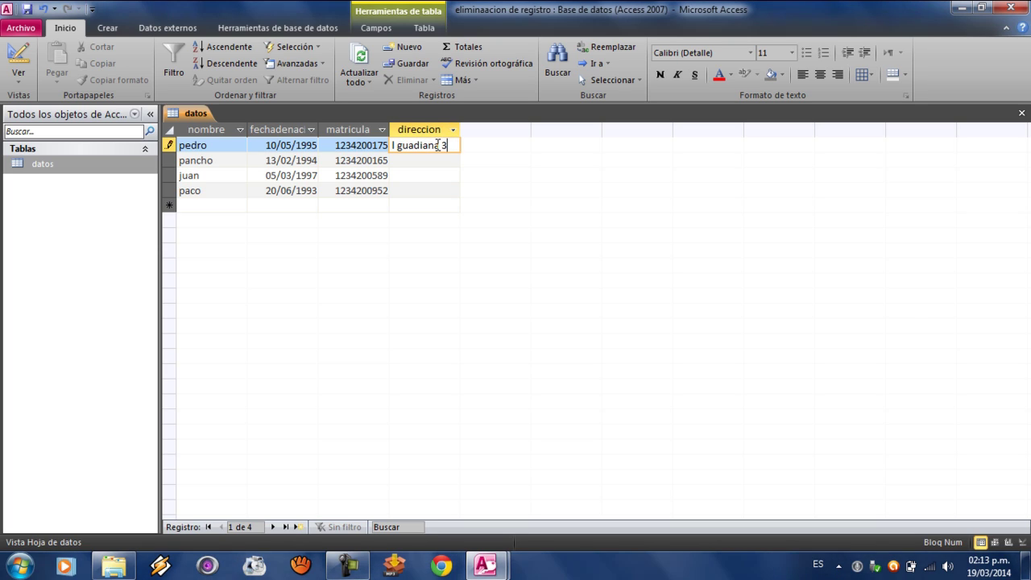
type(" 3")
left_click(439, 157)
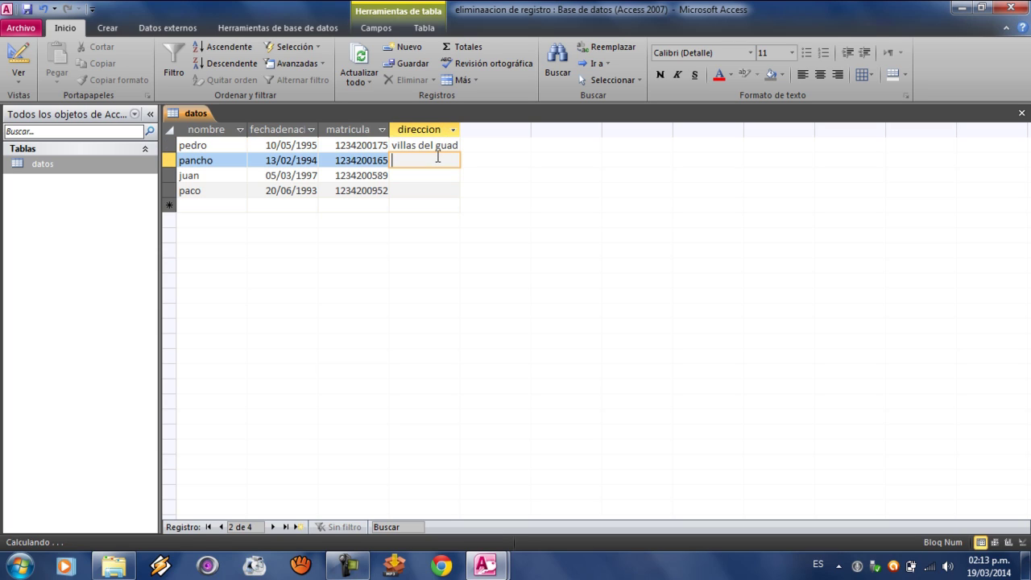
type("arbolitos")
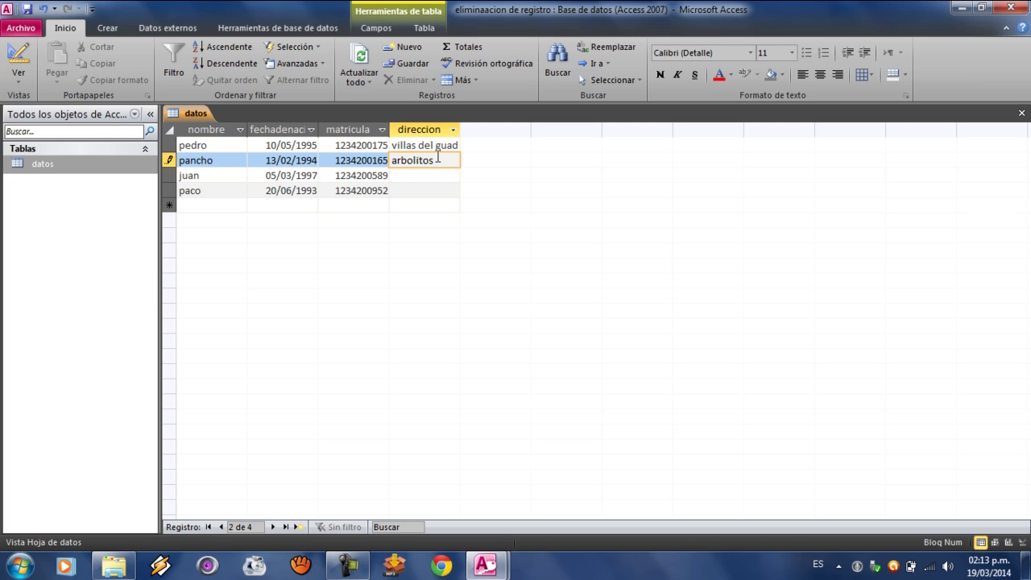
Step: Enter an address in the direccion field of the third and fourth records, and close the datos table
key("Down")
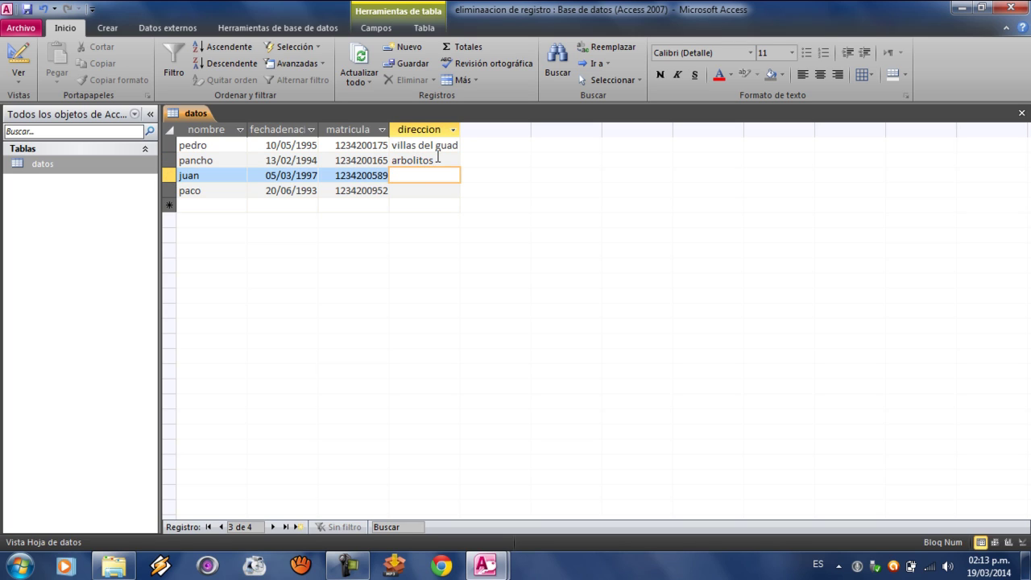
type("colonia ")
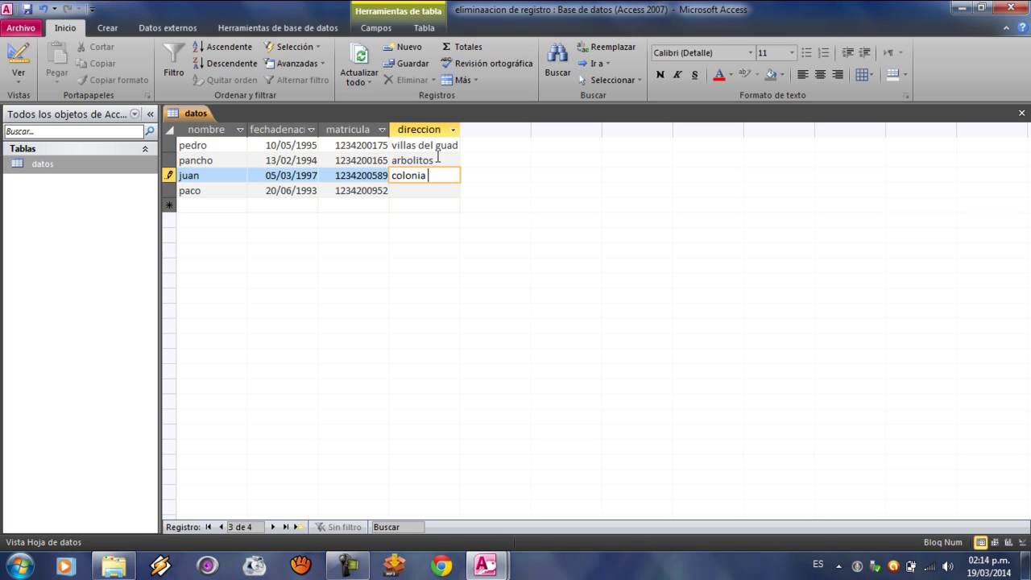
type("morga")
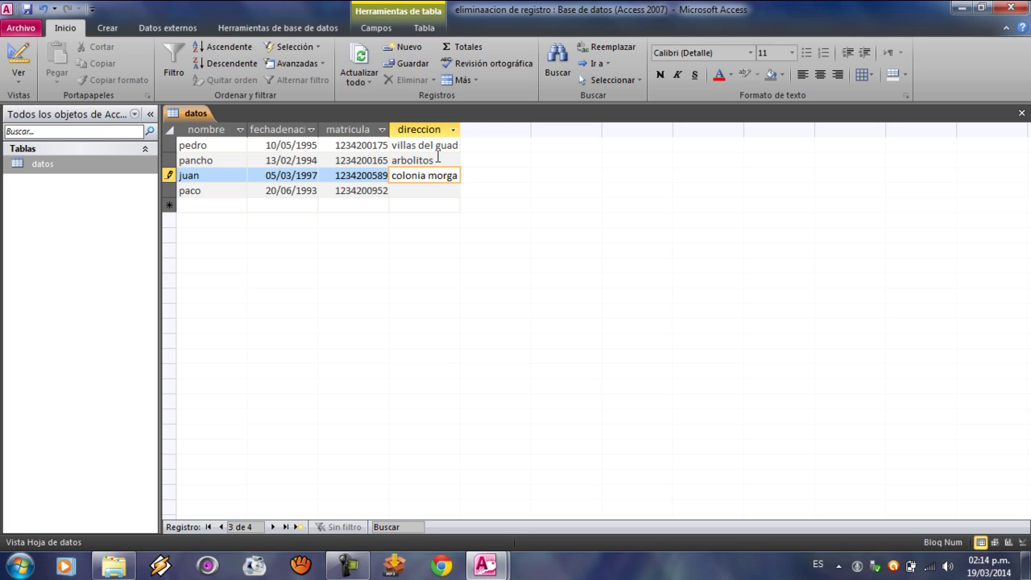
key("Down")
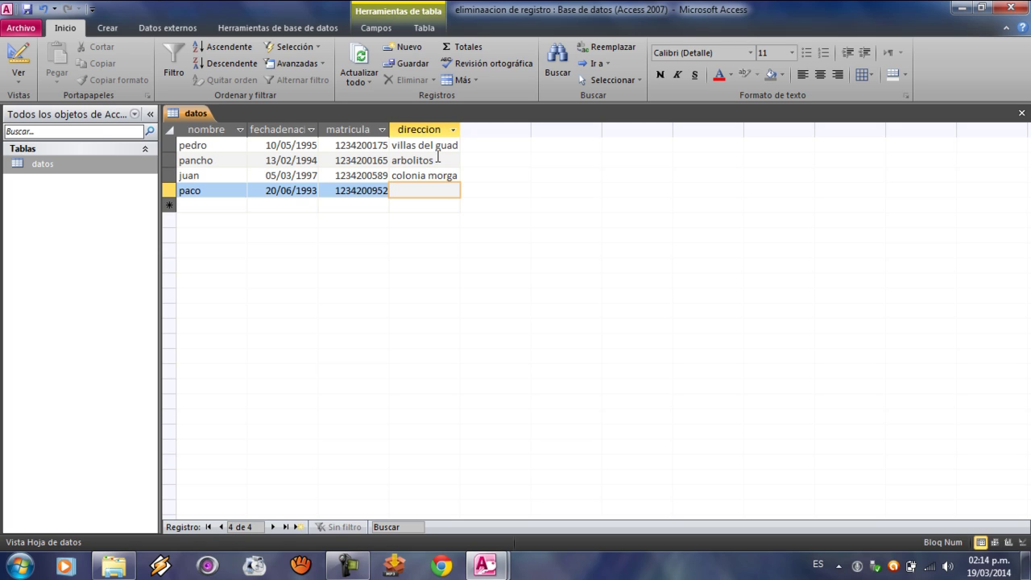
type("luis e")
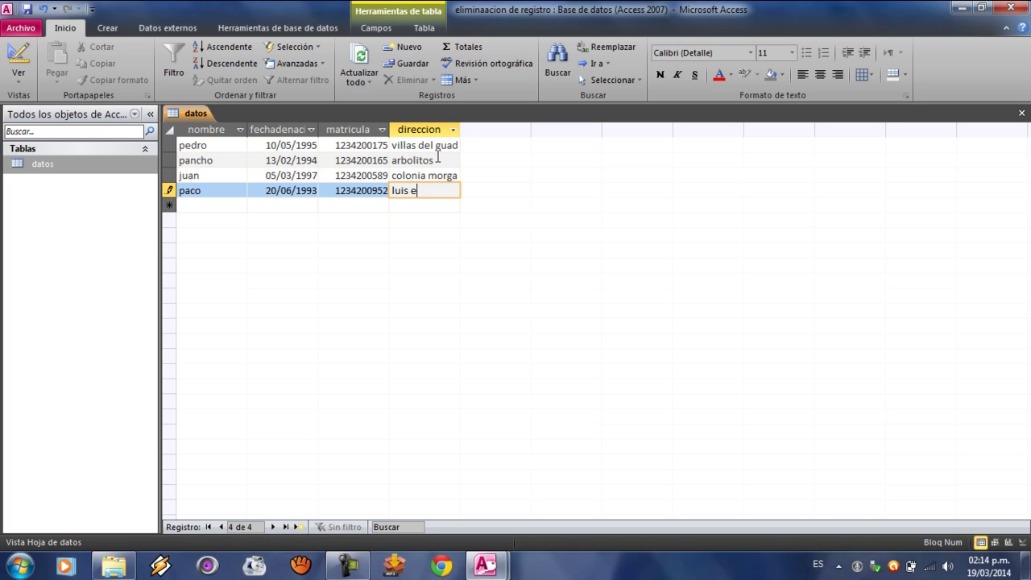
type("cheverri")
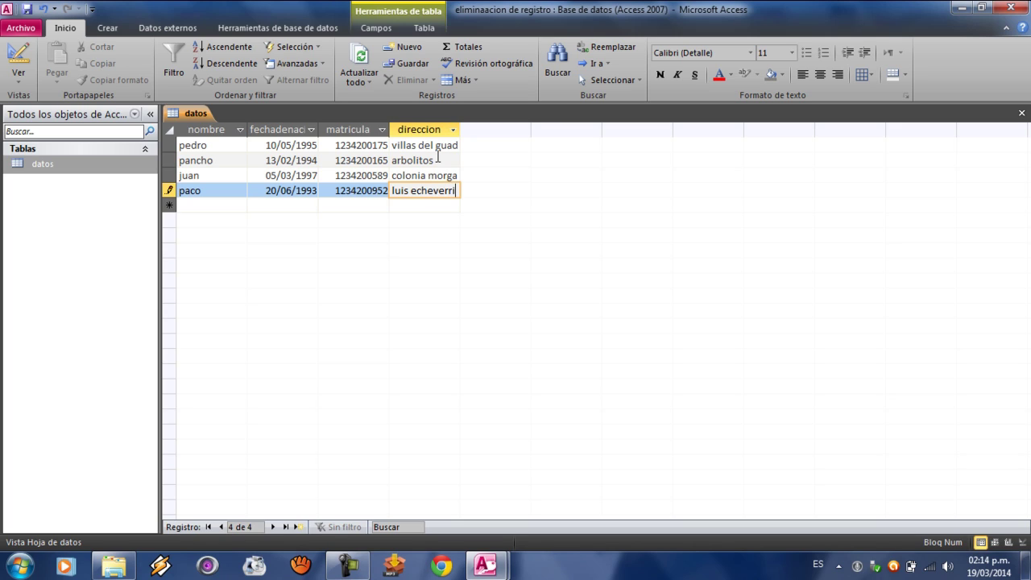
type("a")
left_click(1021, 114)
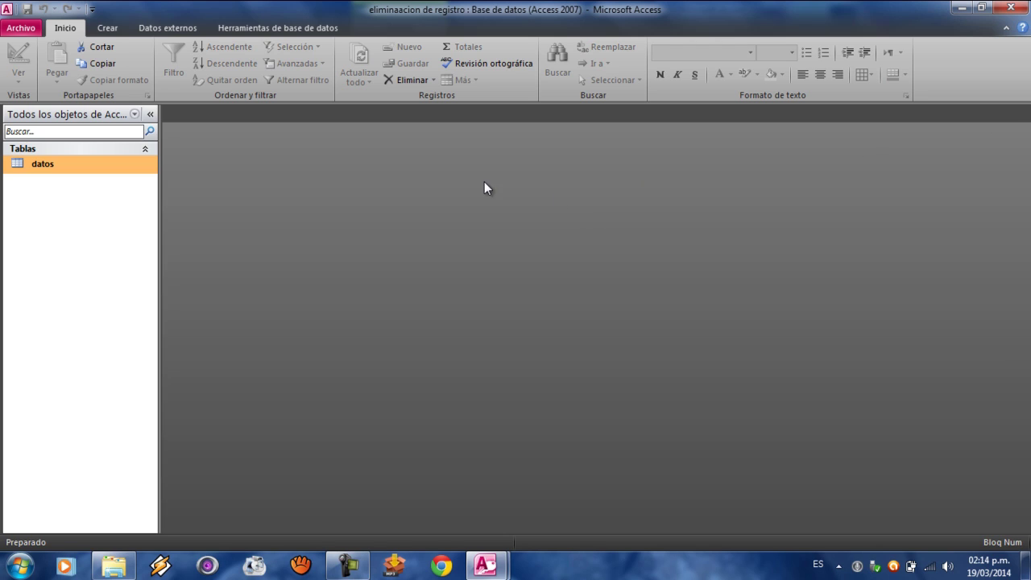
Step: Create a form with the form wizard using all fields of the datos table and the Justificado layout, keeping datos as its title
left_click(115, 31)
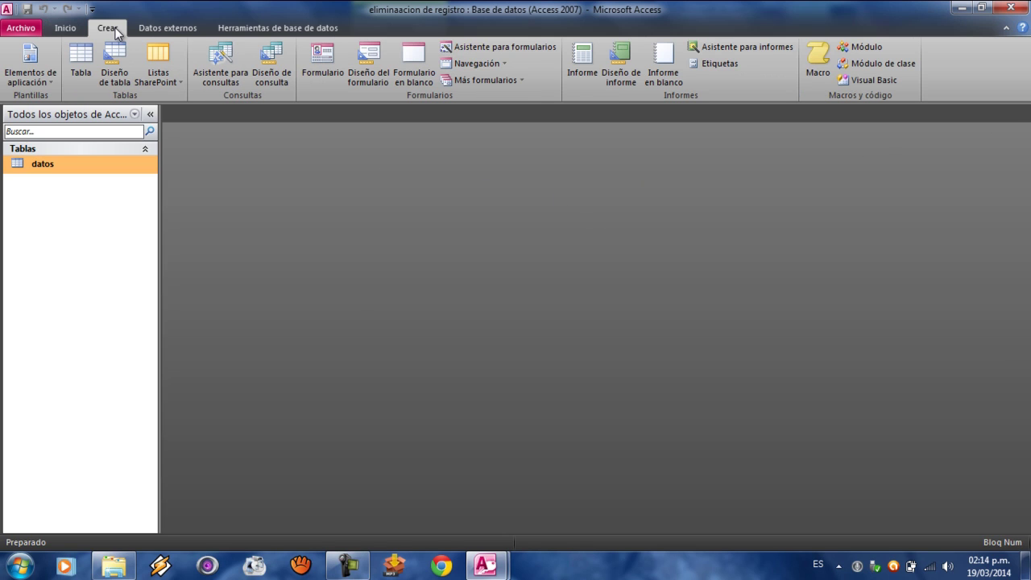
left_click(482, 47)
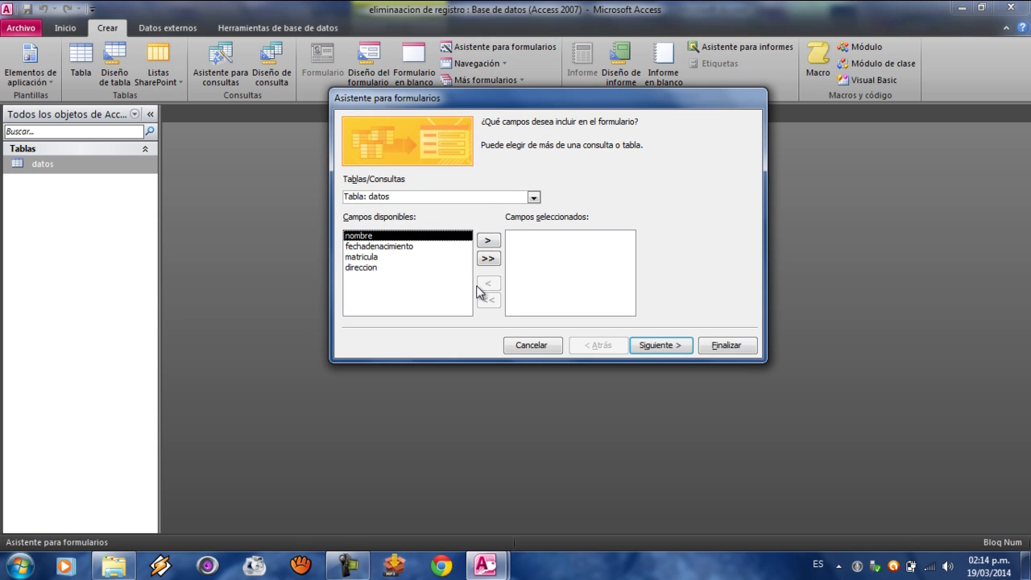
left_click(487, 259)
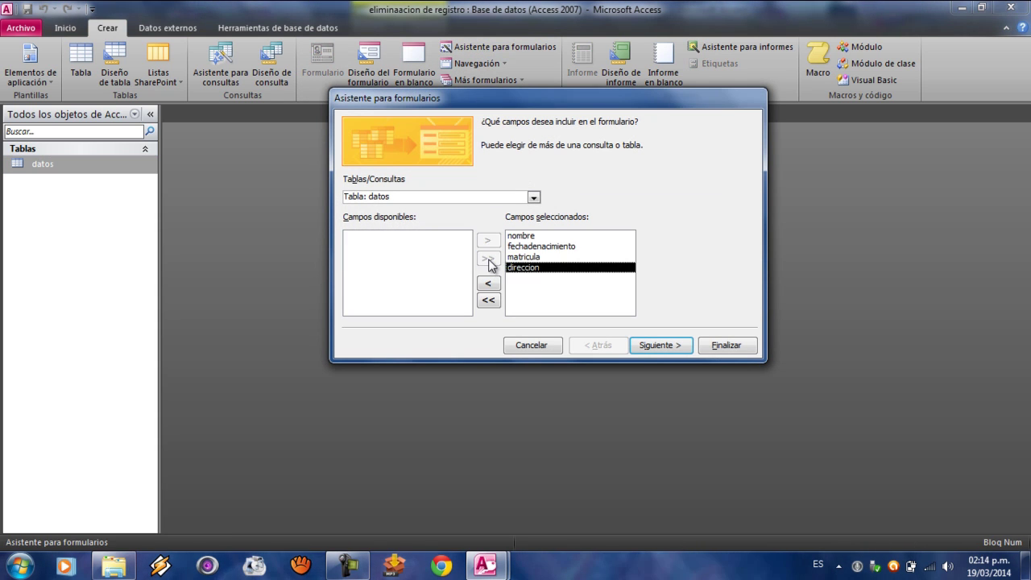
left_click(664, 348)
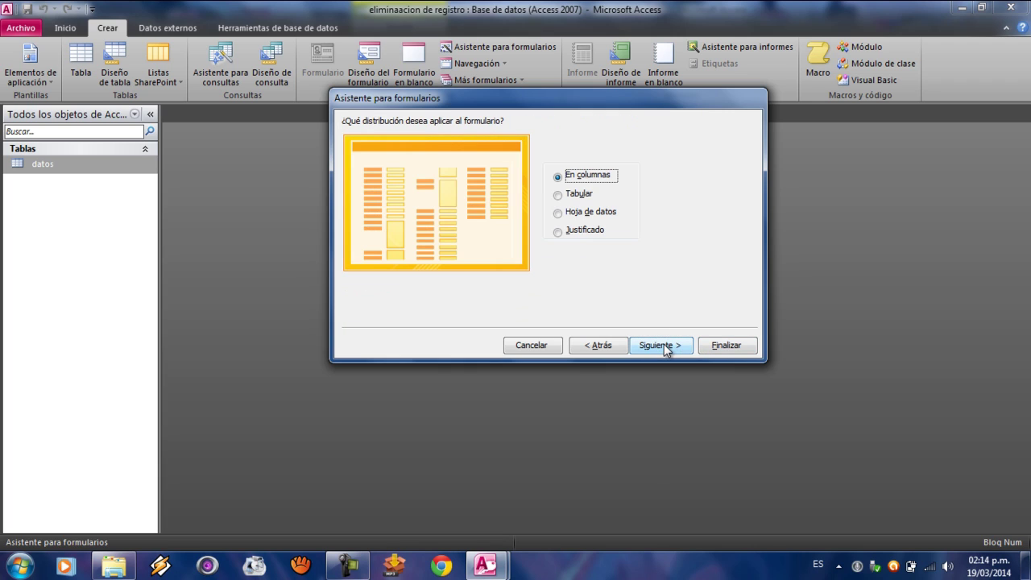
left_click(558, 232)
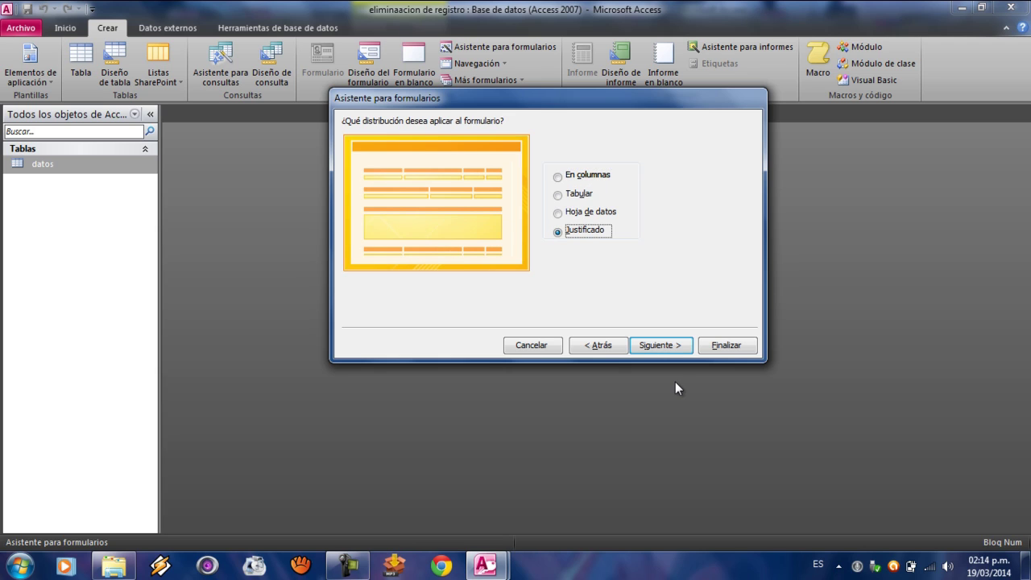
left_click(664, 345)
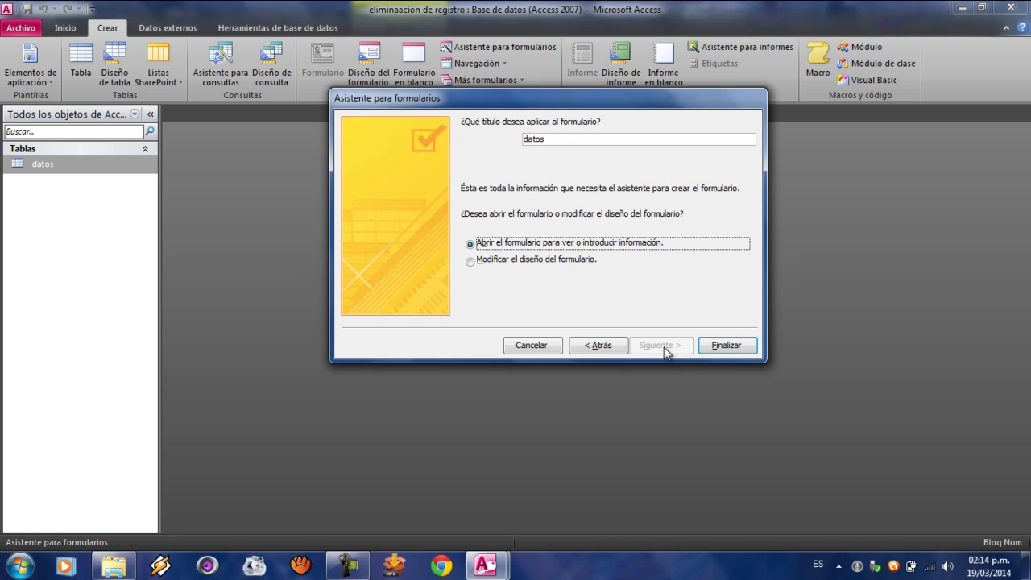
left_click(741, 346)
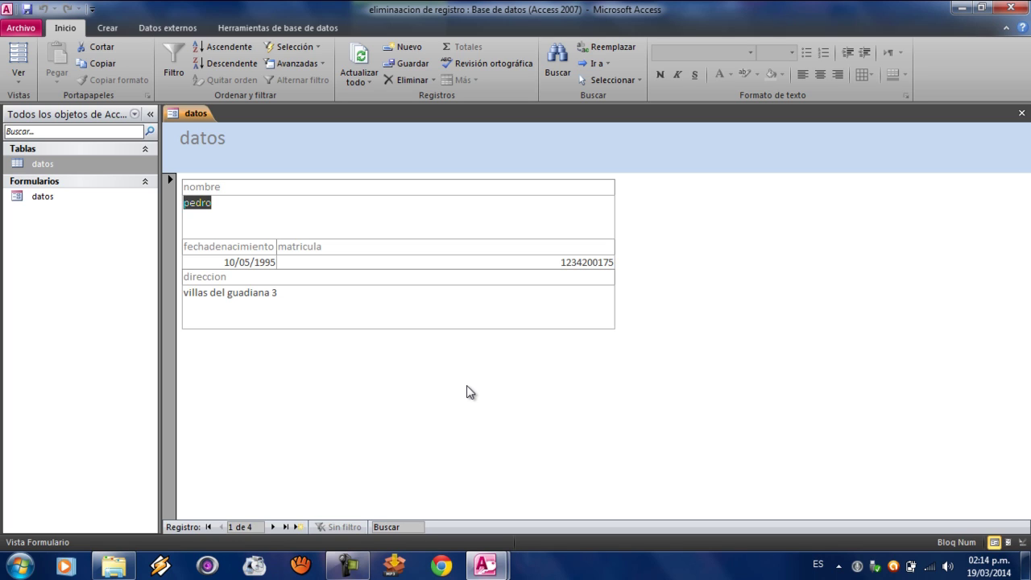
left_click(359, 562)
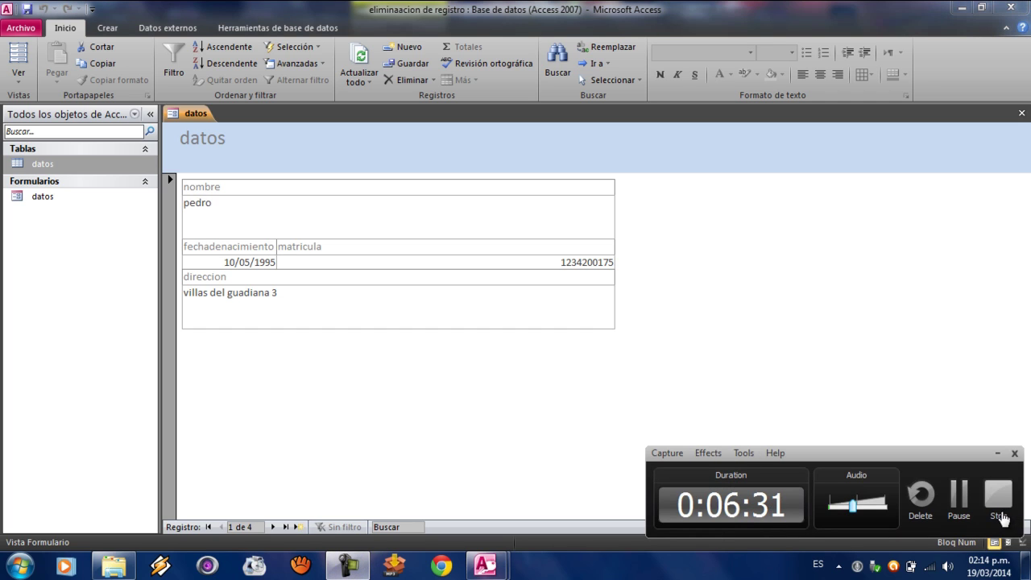
left_click(958, 495)
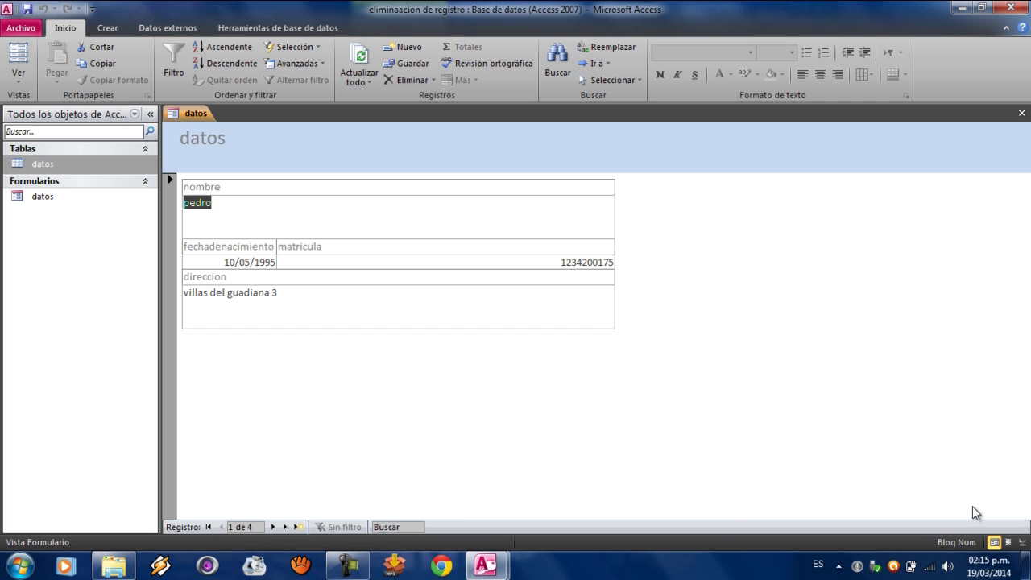